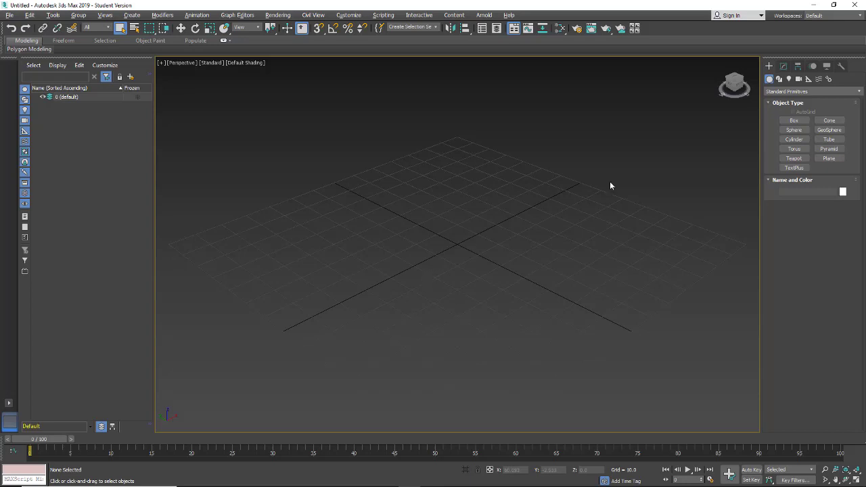
# - Activate the Box tool in the Standard Primitives panel
pyautogui.click(795, 122)
# - Create a 12-unit cube at the origin using Cube creation method and 3 length segments
pyautogui.click(792, 122)
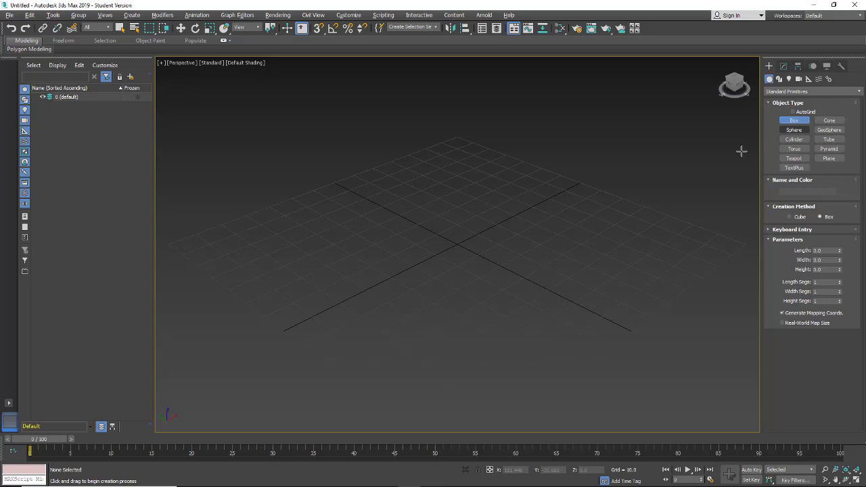
pyautogui.click(789, 217)
pyautogui.click(840, 281)
pyautogui.click(775, 230)
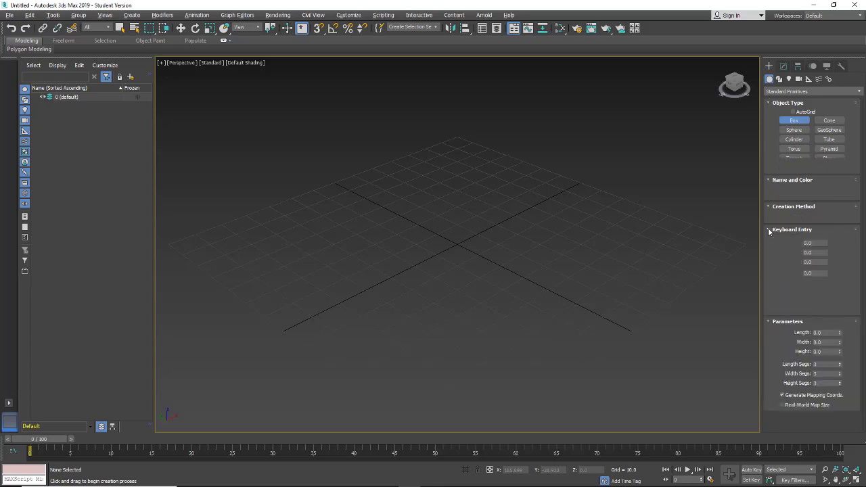
pyautogui.click(818, 273)
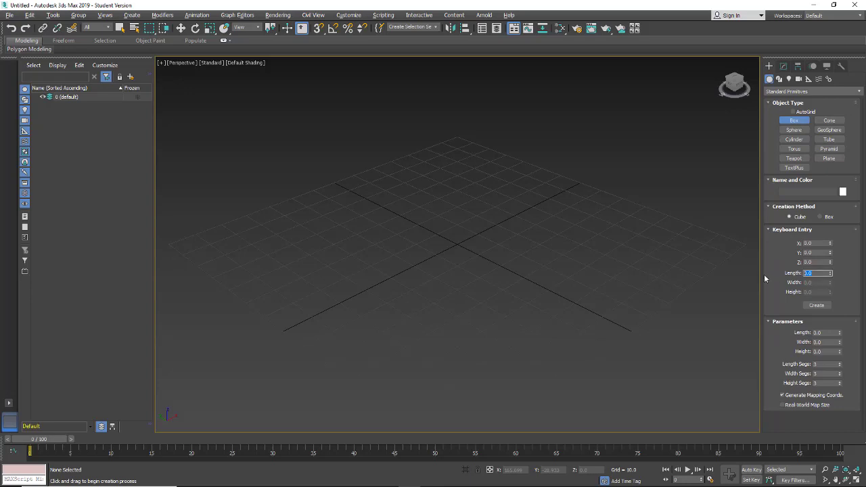
pyautogui.write('12')
pyautogui.click(810, 307)
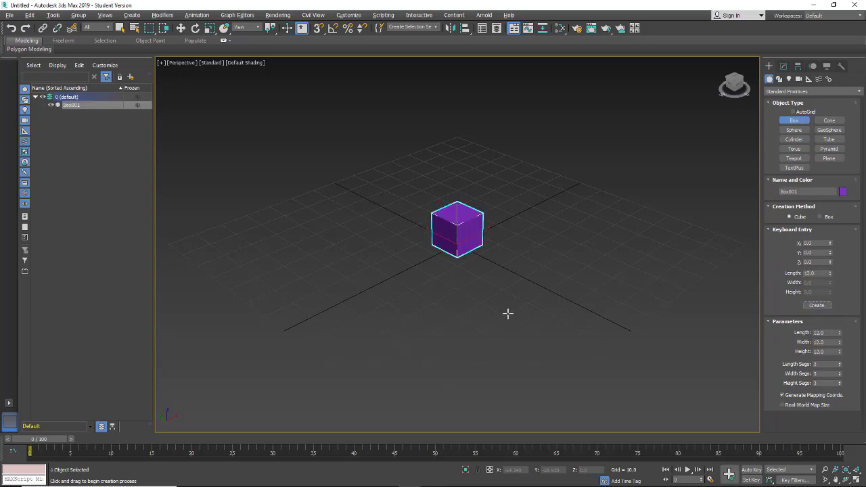
# - Switch the viewport shading to Edged Faces to show the cube's edges
pyautogui.click(239, 63)
pyautogui.click(258, 165)
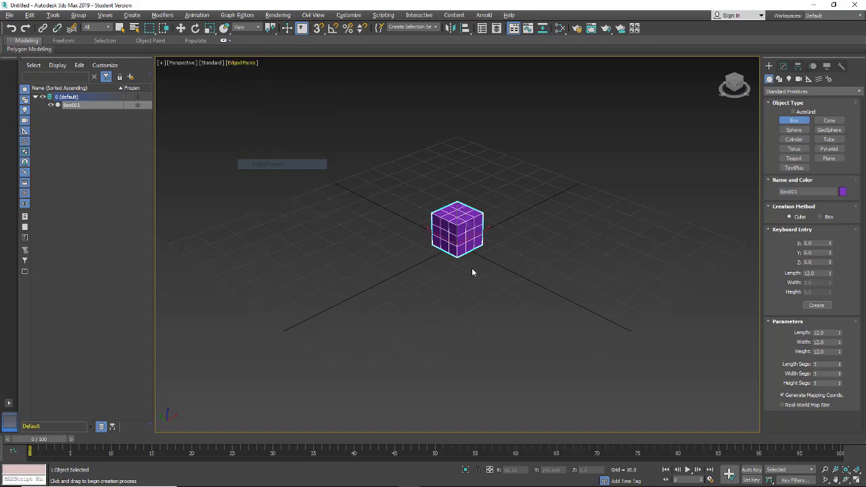
pyautogui.scroll(2, 479, 261)
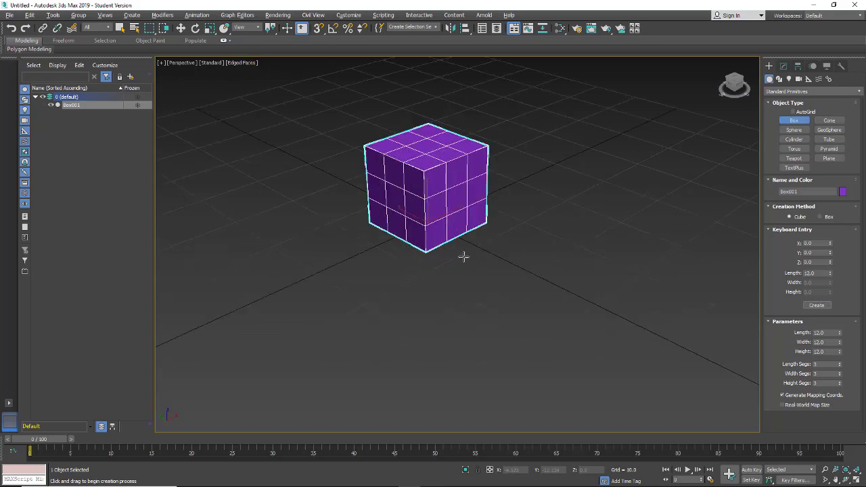
pyautogui.scroll(3, 465, 258)
pyautogui.scroll(-2, 515, 203)
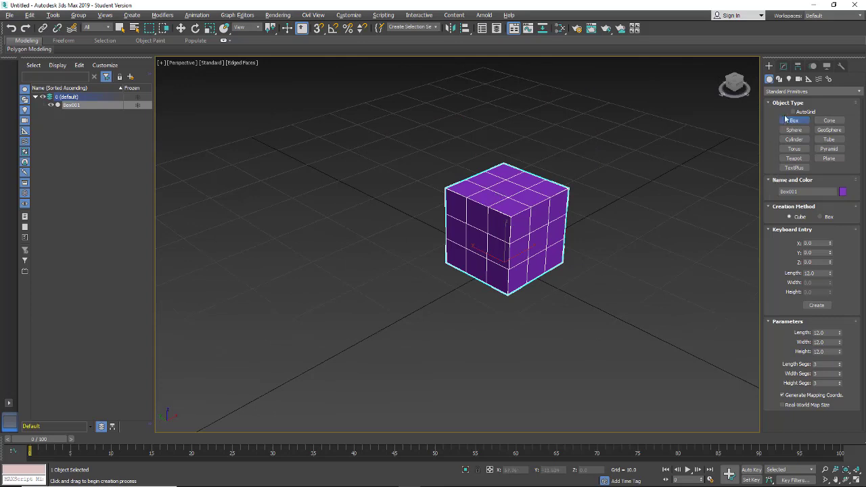
# - Rename Box001 to 'high' and exit box creation
pyautogui.doubleClick(804, 191)
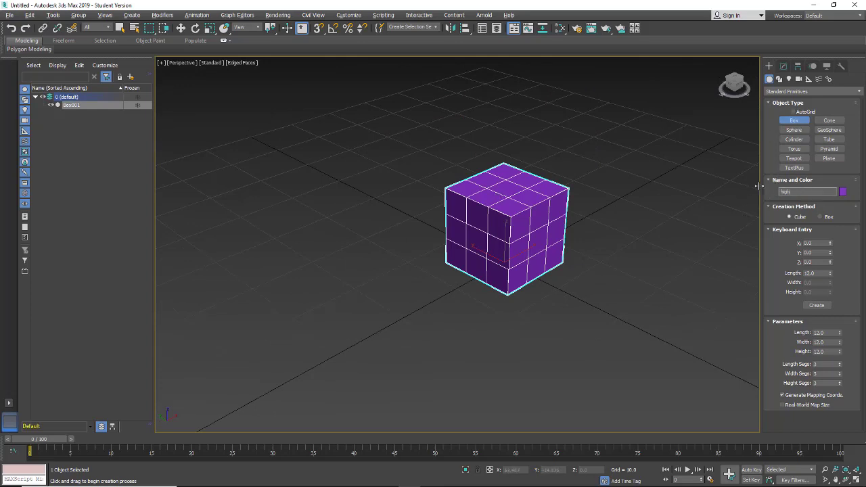
pyautogui.press('Return')
pyautogui.rightClick(605, 226)
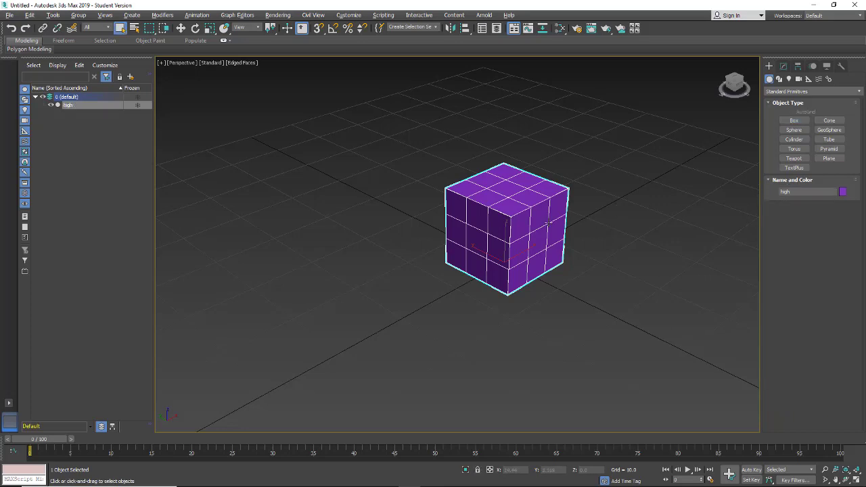
# - Clone the cube in place as an independent Copy named 'low' and select it
pyautogui.rightClick(519, 214)
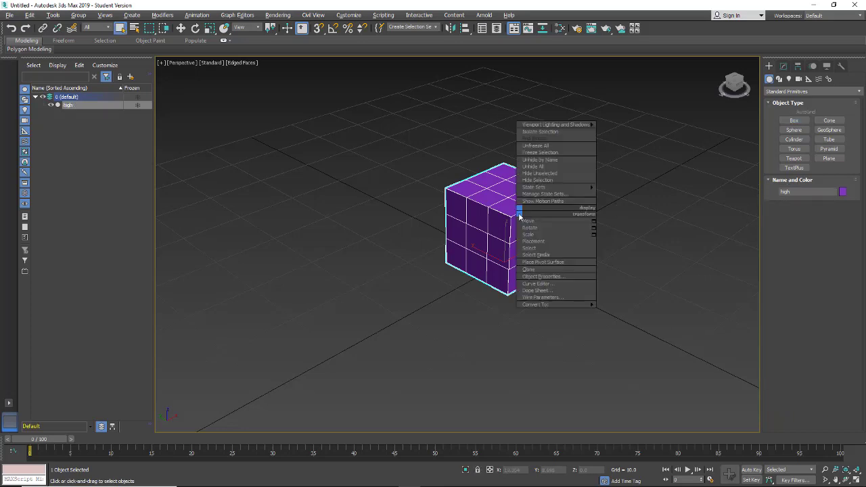
pyautogui.click(525, 271)
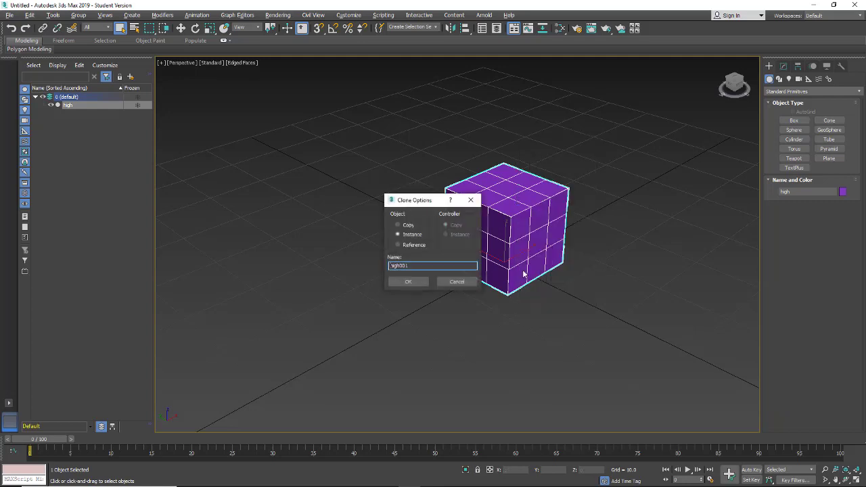
pyautogui.click(400, 226)
pyautogui.doubleClick(391, 265)
pyautogui.write('low')
pyautogui.click(399, 283)
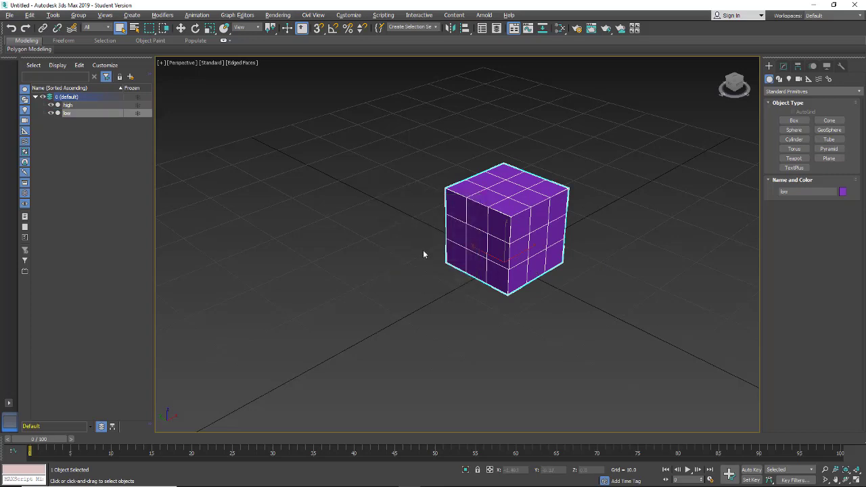
pyautogui.click(71, 113)
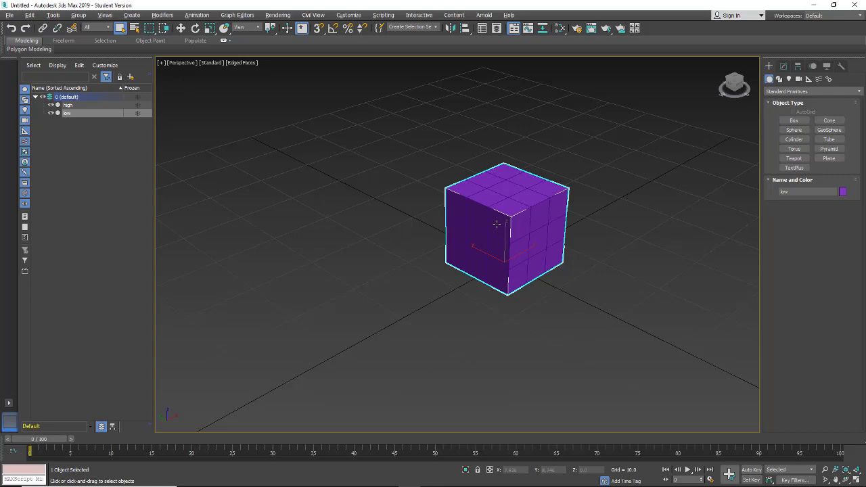
# - Set the low cube's object colour to green
pyautogui.click(843, 192)
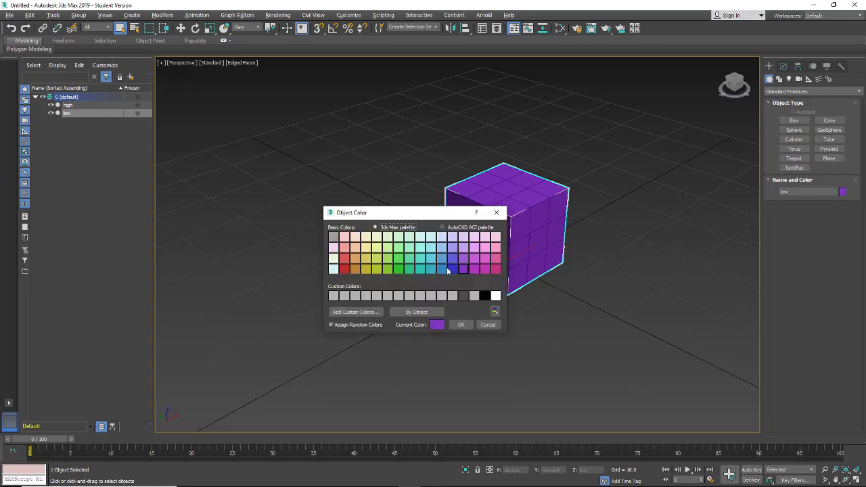
pyautogui.click(400, 260)
pyautogui.click(456, 324)
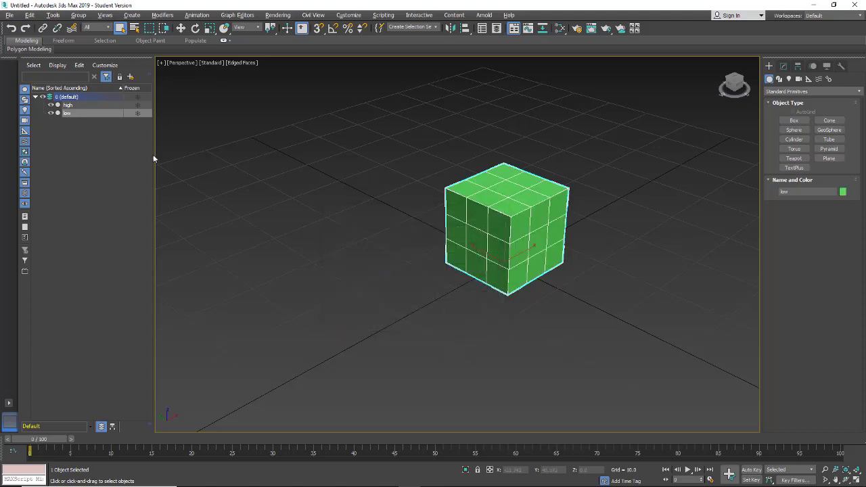
# - Give the high cube a blue object colour and reselect it
pyautogui.click(68, 105)
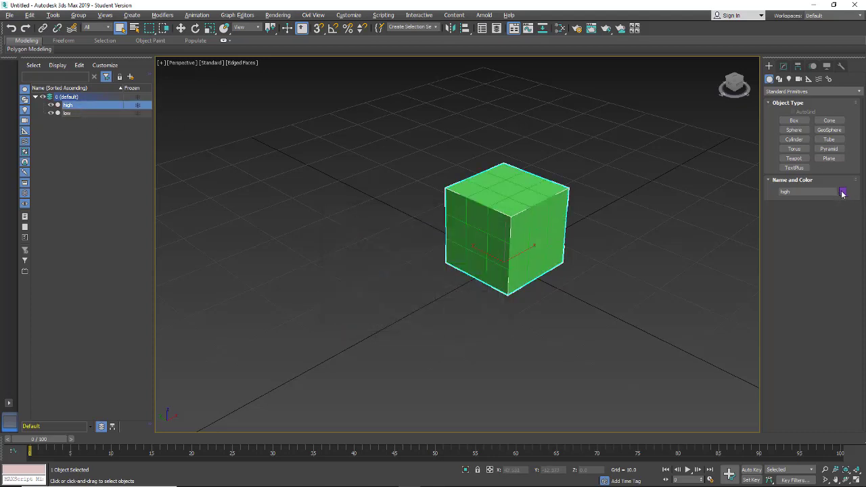
pyautogui.click(843, 192)
pyautogui.click(442, 271)
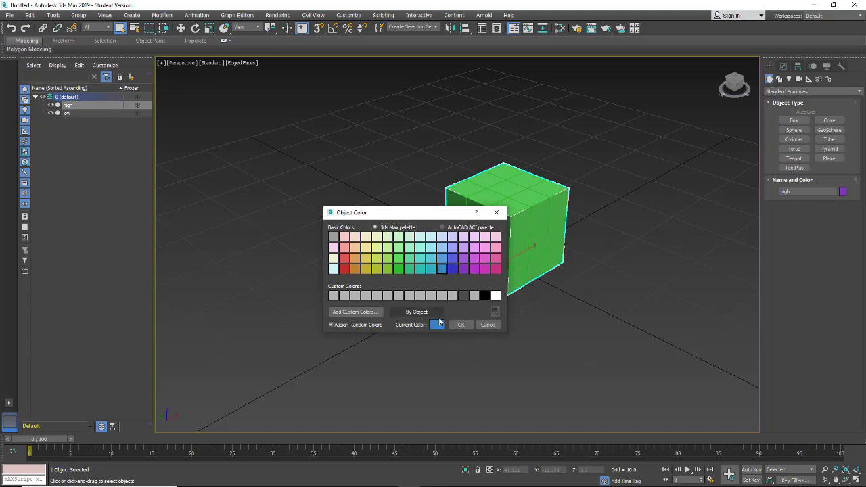
pyautogui.click(461, 325)
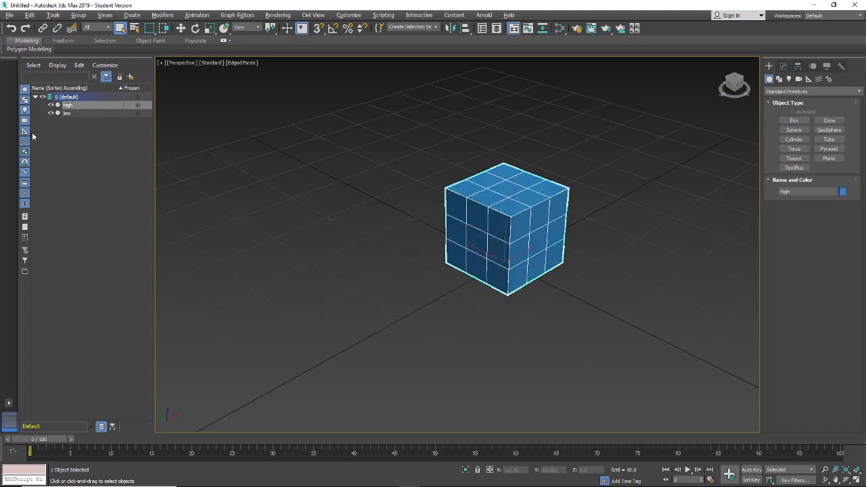
pyautogui.click(71, 107)
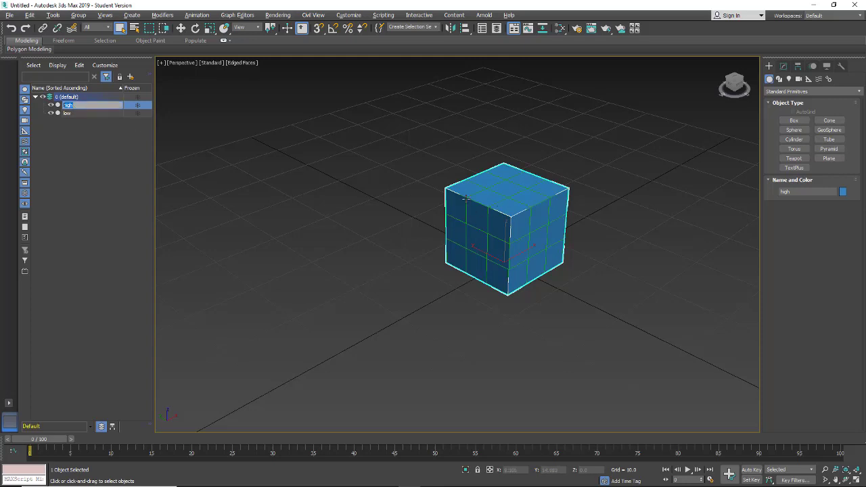
pyautogui.click(81, 142)
pyautogui.click(70, 107)
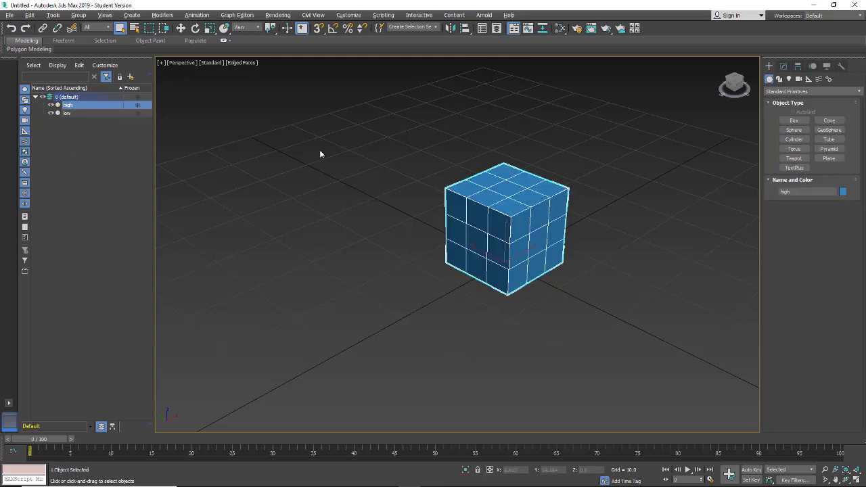
# - Convert the high cube to Editable Poly and select the three centre-row top polygons
pyautogui.press('z')
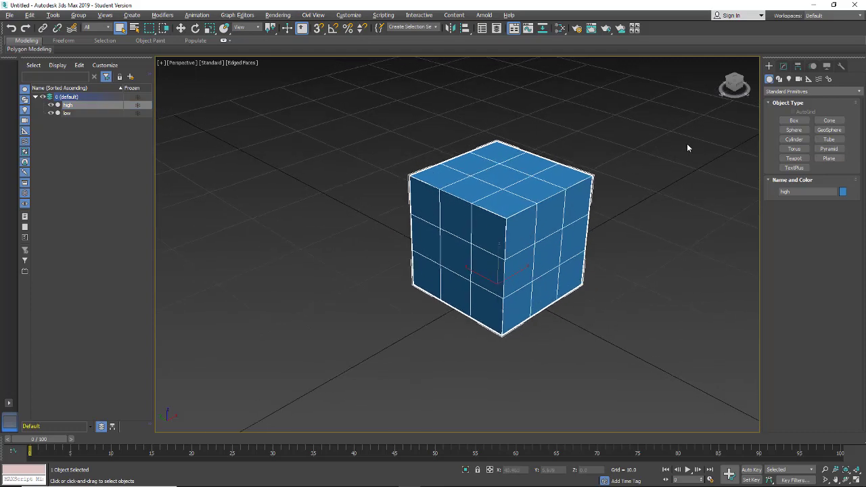
pyautogui.rightClick(506, 219)
pyautogui.moveTo(519, 313)
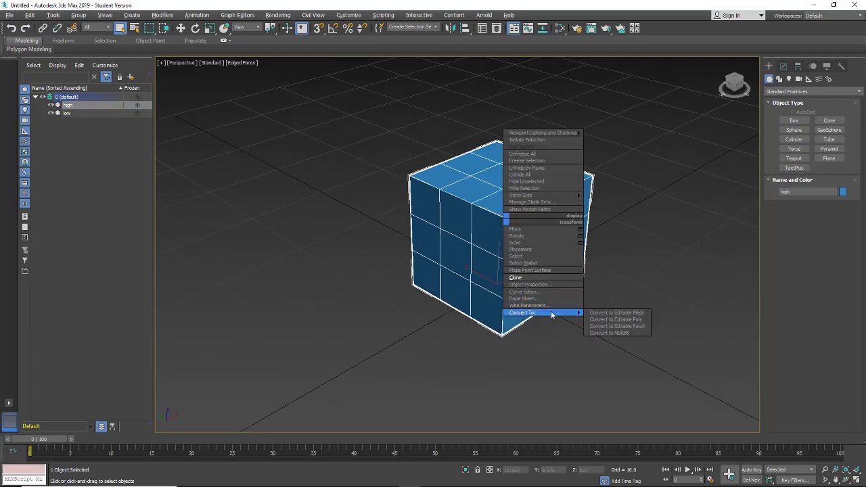
pyautogui.click(602, 319)
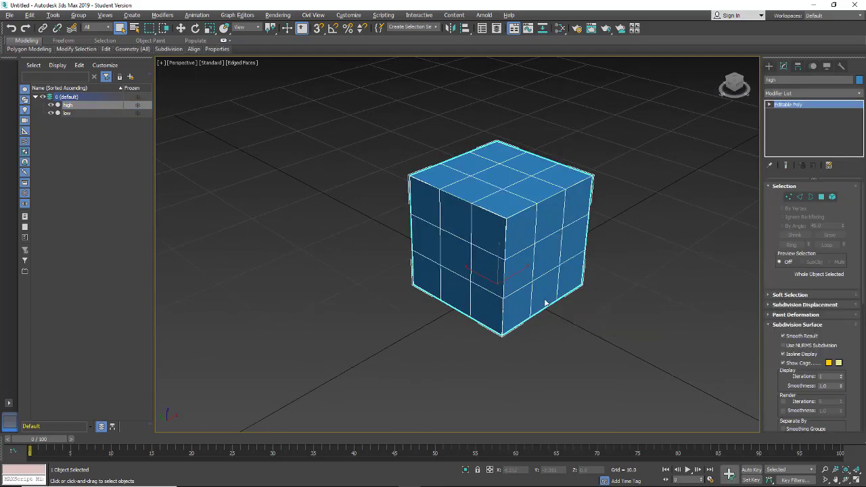
pyautogui.click(823, 197)
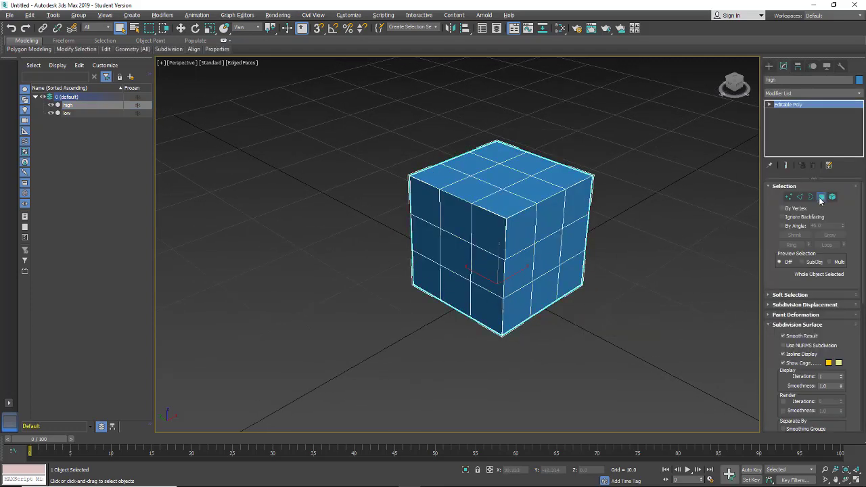
pyautogui.click(493, 149)
pyautogui.keyDown('ctrl'); pyautogui.click(497, 177); pyautogui.keyUp('ctrl')
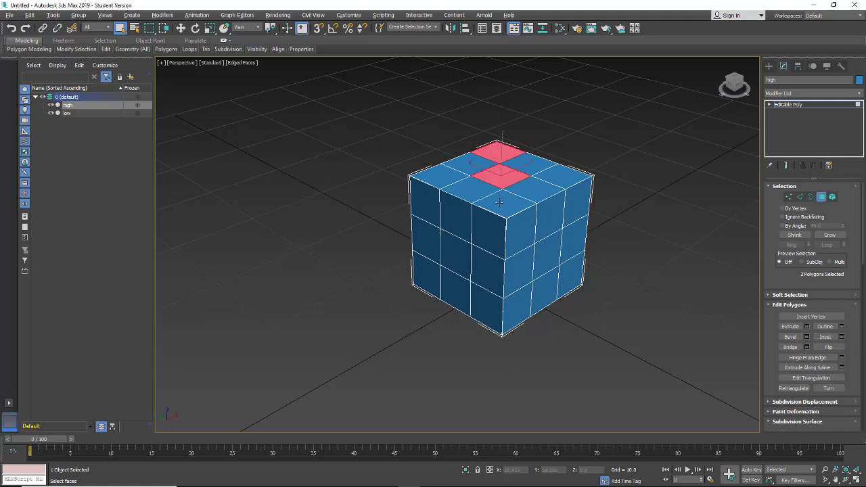
pyautogui.keyDown('ctrl'); pyautogui.click(502, 203); pyautogui.keyUp('ctrl')
# - Bevel the three top faces with height 0.713 and outline -1.0
pyautogui.click(807, 336)
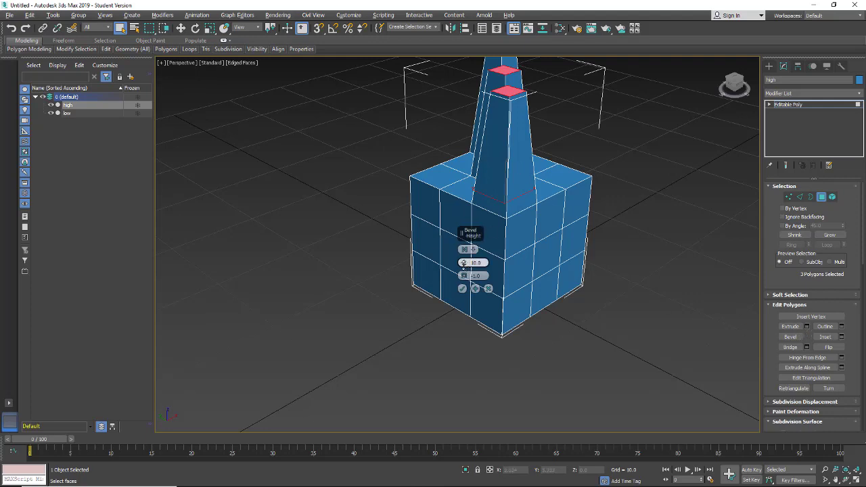
pyautogui.moveTo(465, 262); pyautogui.dragTo(463, 296)
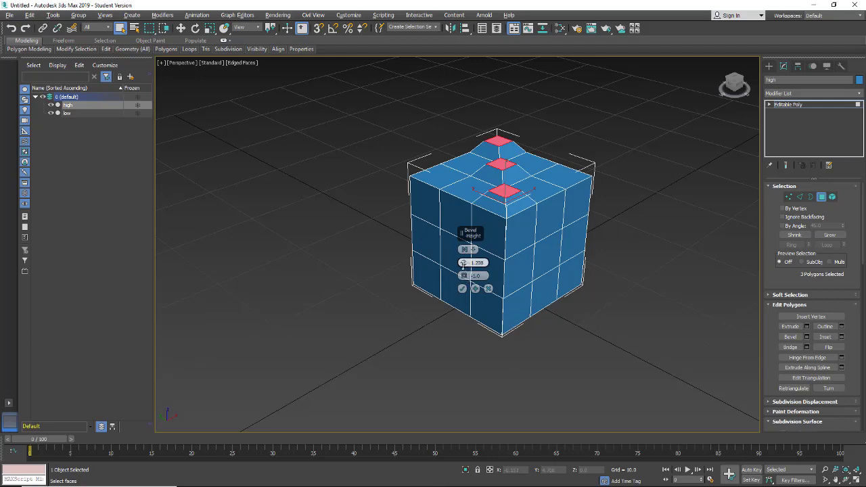
pyautogui.moveTo(463, 262); pyautogui.dragTo(457, 277)
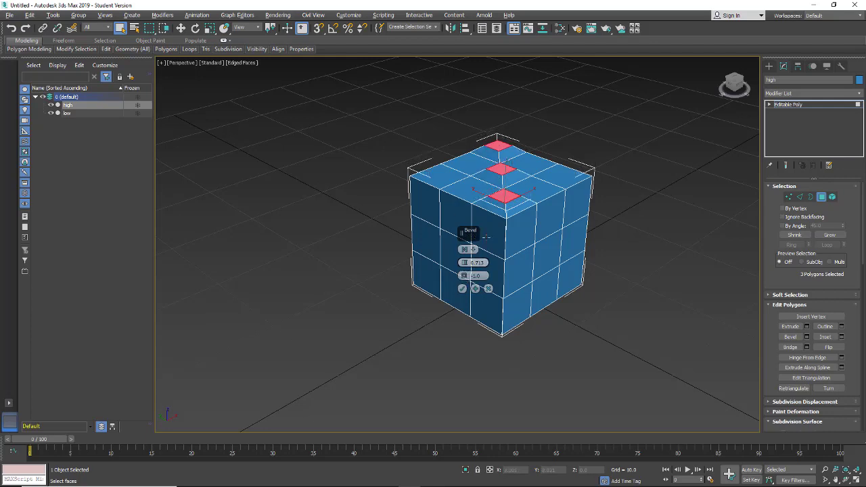
pyautogui.click(462, 290)
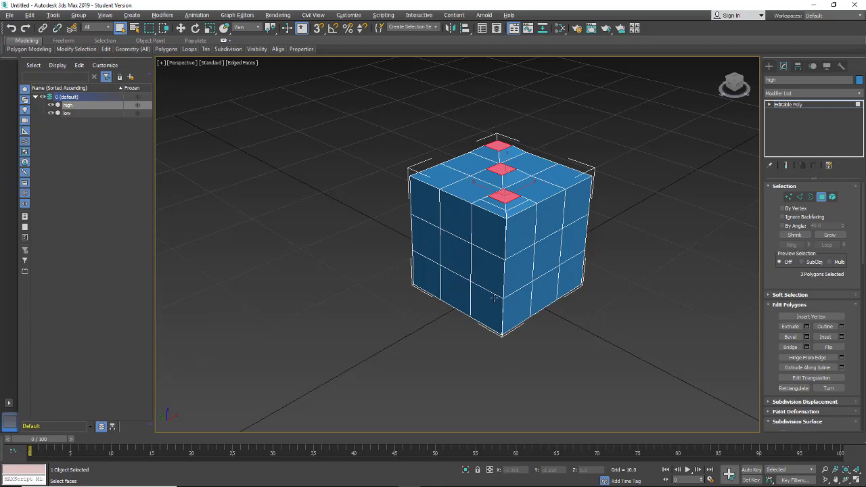
# - Select the three top-row and three bottom-row polygons on the cube's right face
pyautogui.click(523, 236)
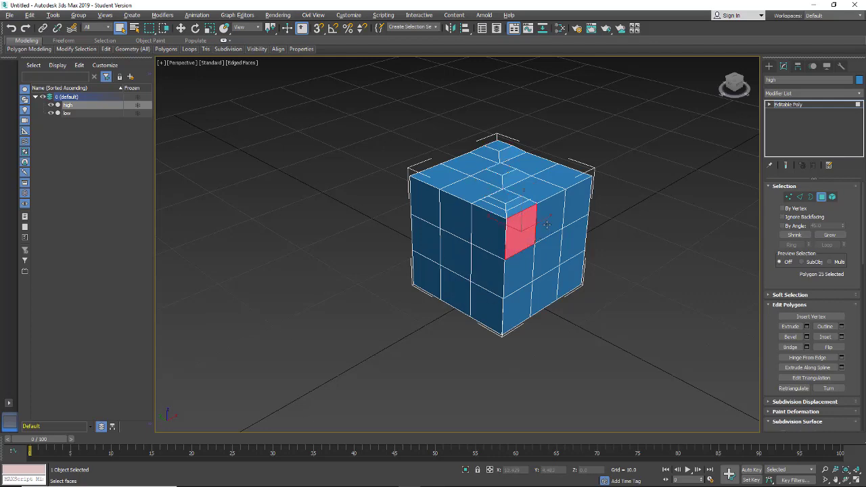
pyautogui.keyDown('ctrl'); pyautogui.click(548, 223); pyautogui.keyUp('ctrl')
pyautogui.keyDown('ctrl'); pyautogui.click(573, 210); pyautogui.keyUp('ctrl')
pyautogui.keyDown('ctrl'); pyautogui.click(561, 275); pyautogui.keyUp('ctrl')
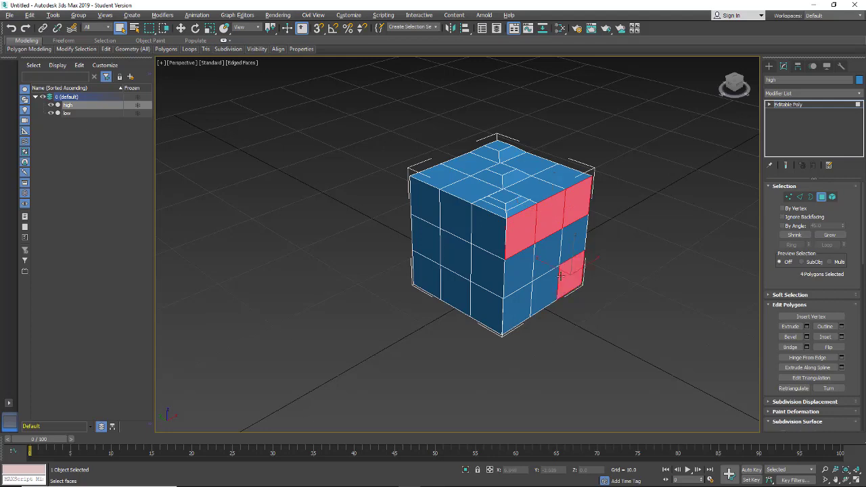
pyautogui.keyDown('ctrl'); pyautogui.click(545, 284); pyautogui.keyUp('ctrl')
pyautogui.keyDown('ctrl'); pyautogui.click(523, 291); pyautogui.keyUp('ctrl')
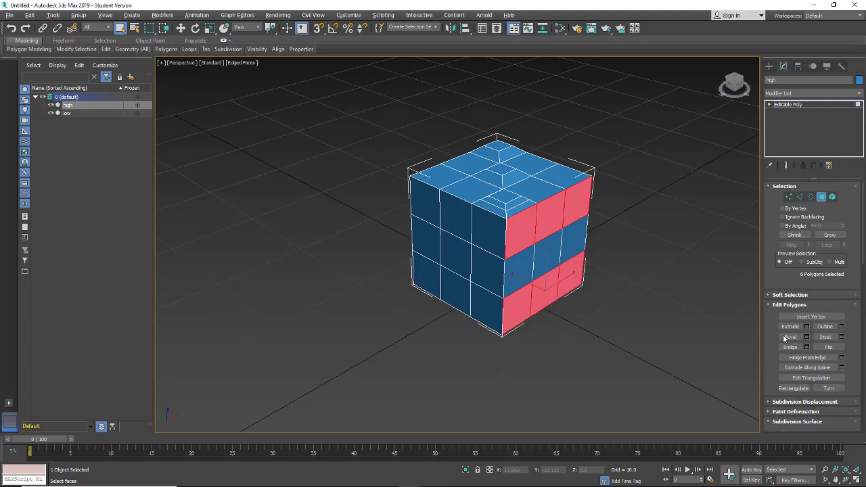
# - Bevel the six polygons By Polygon with height 0.278 and outline -1.248, hiding the low cube
pyautogui.click(807, 336)
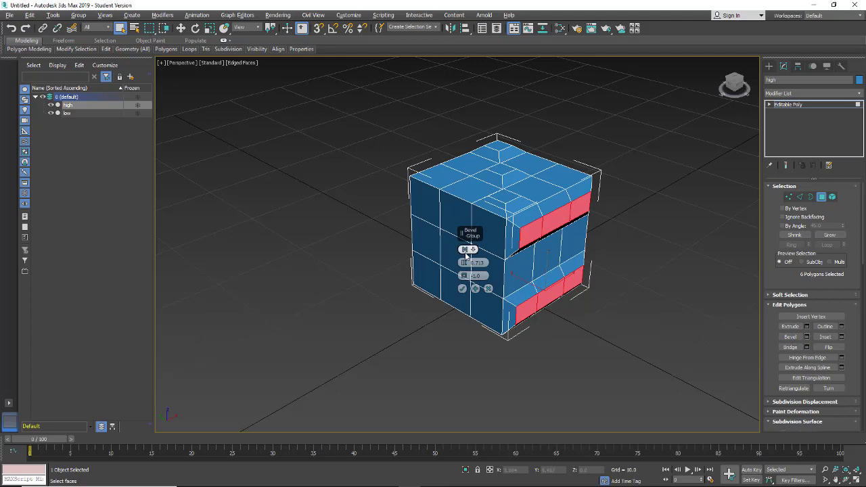
pyautogui.click(465, 251)
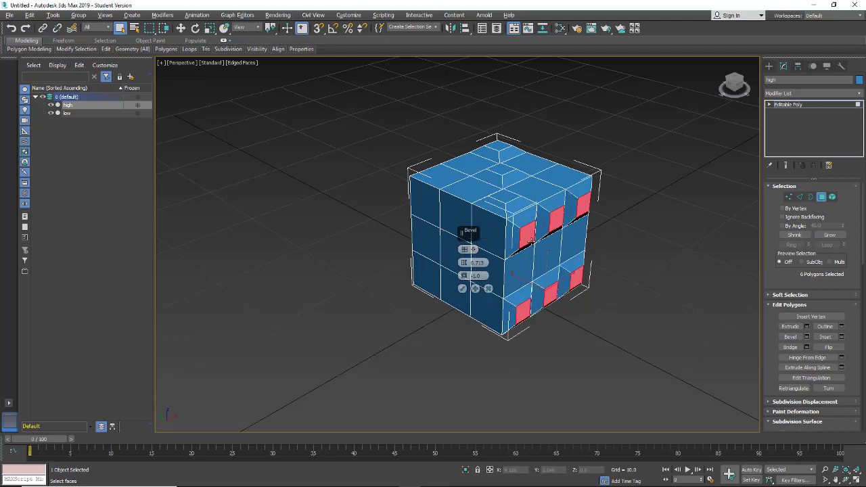
pyautogui.moveTo(466, 267); pyautogui.dragTo(464, 269)
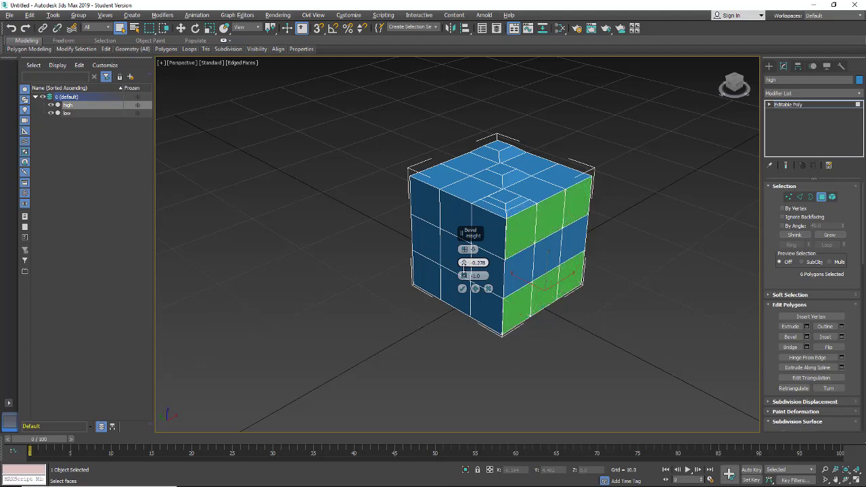
pyautogui.click(51, 113)
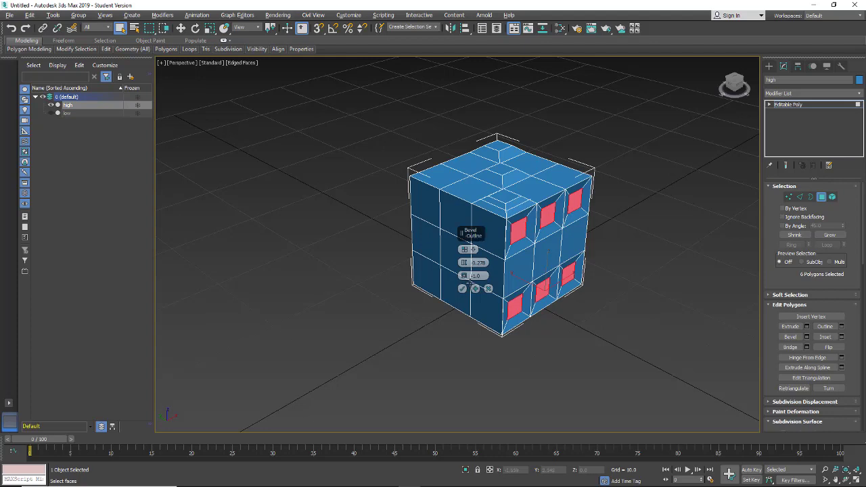
pyautogui.moveTo(466, 280); pyautogui.dragTo(463, 278)
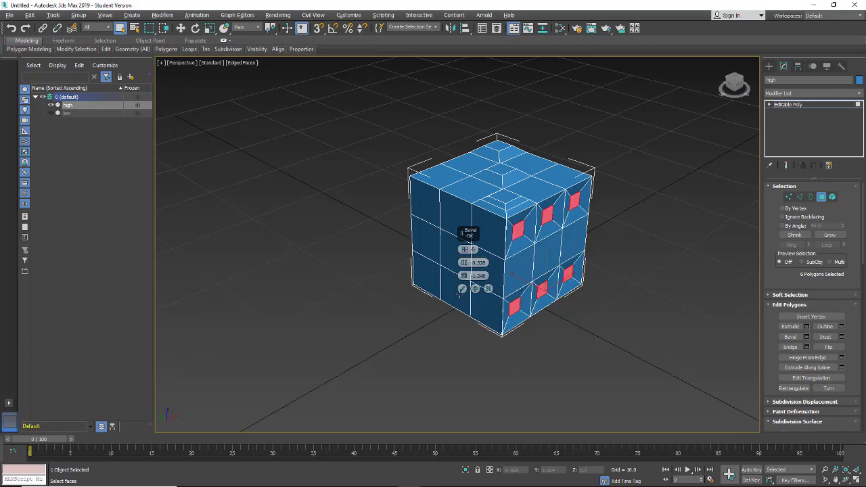
pyautogui.click(462, 289)
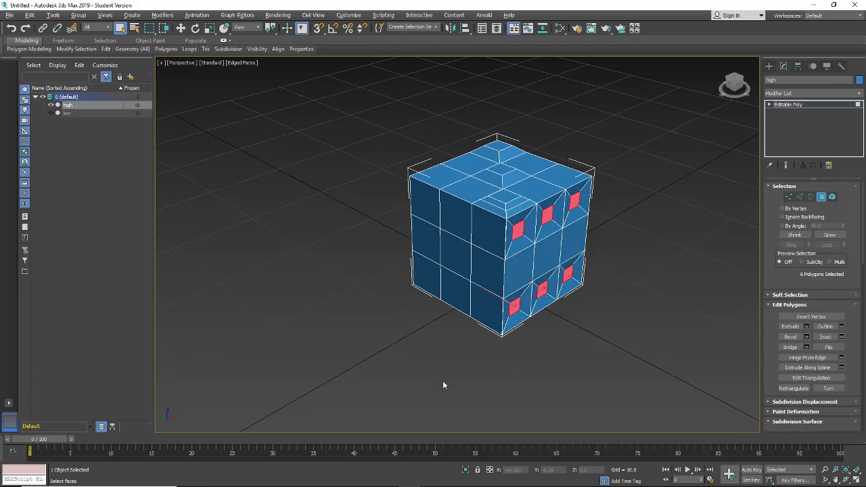
# - Unhide the low cube and make it see-through with Alt+X
pyautogui.keyDown('alt'); pyautogui.moveTo(444, 385); pyautogui.dragTo(330, 294, button='middle'); pyautogui.keyUp('alt')
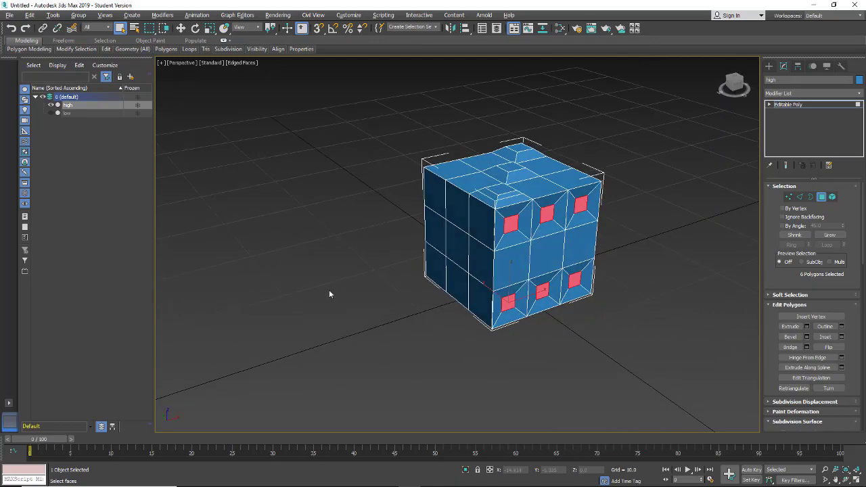
pyautogui.click(51, 113)
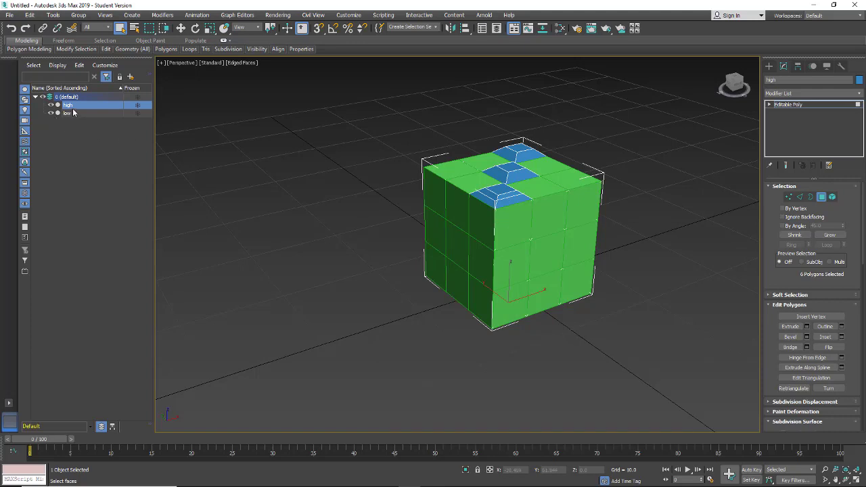
pyautogui.hotkey('alt', 'x')
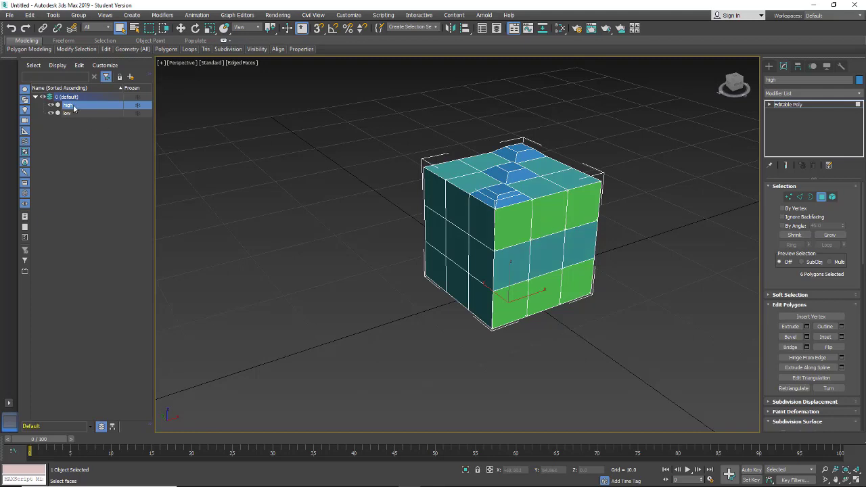
# - Uniformly scale the whole high cube up to about 112.6% so it encloses the low cube
pyautogui.click(210, 27)
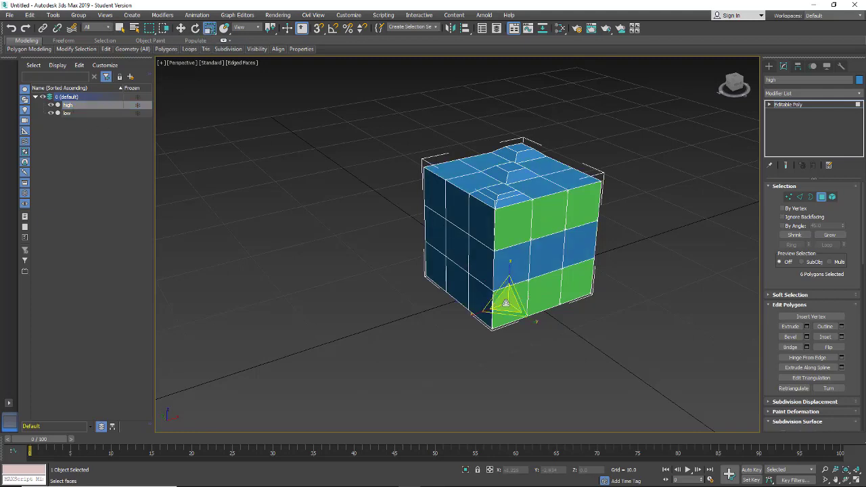
pyautogui.press('4')
pyautogui.moveTo(506, 283); pyautogui.dragTo(504, 277)
pyautogui.moveTo(107, 50)
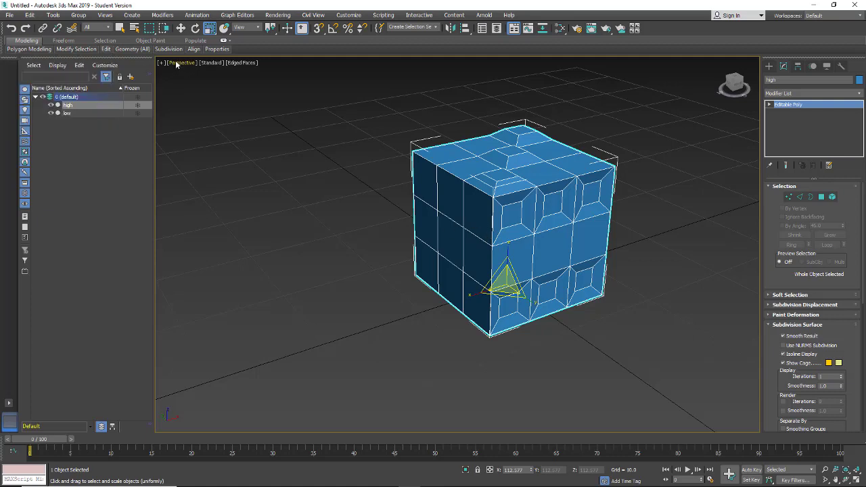
# - Switch the viewport to a Front view in Wireframe and recentre on the cube
pyautogui.click(177, 63)
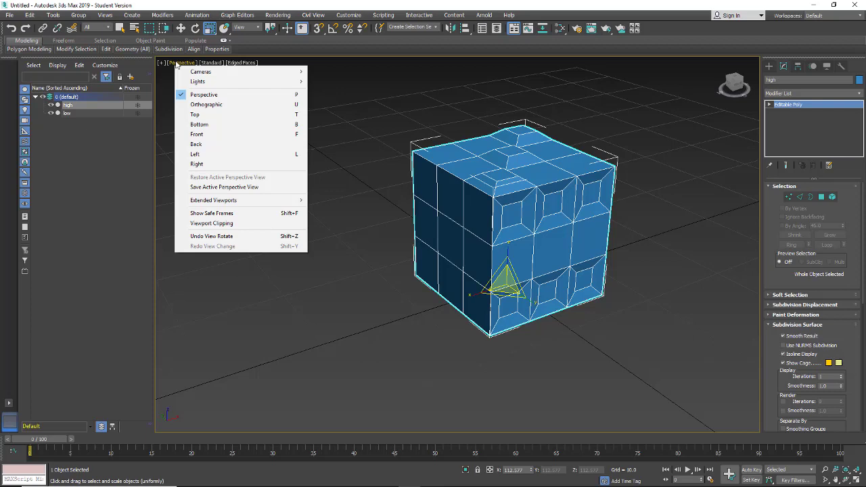
pyautogui.click(213, 134)
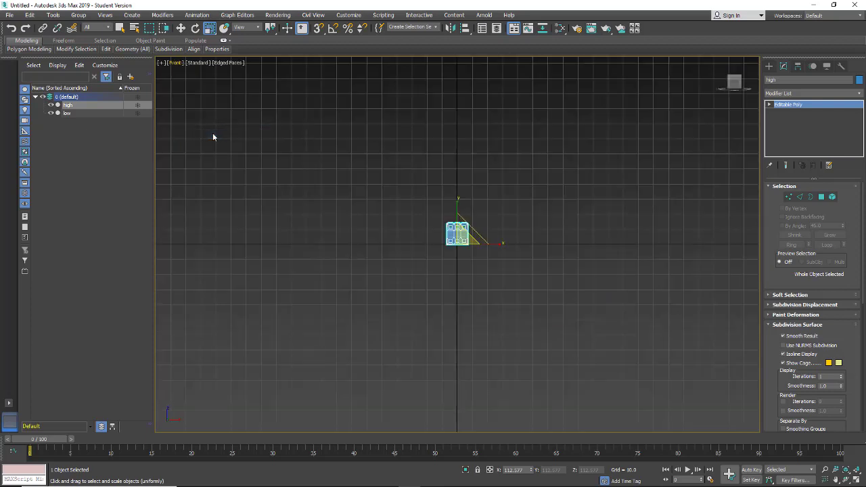
pyautogui.click(220, 62)
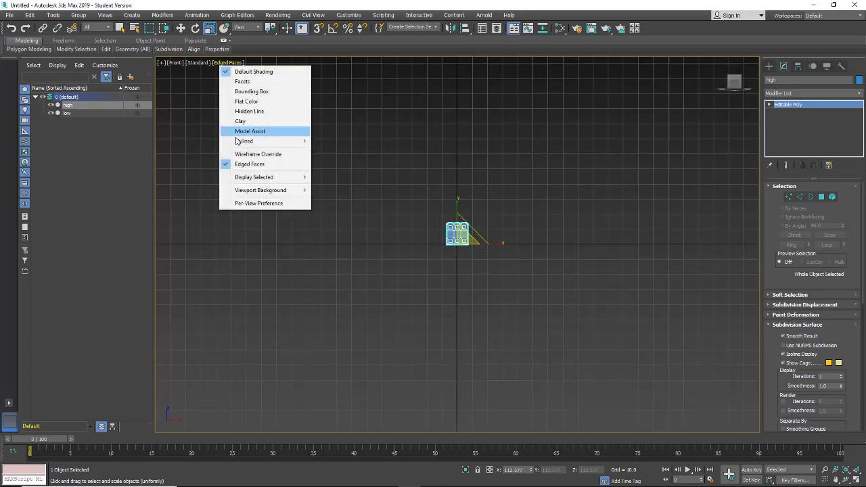
pyautogui.click(261, 156)
pyautogui.scroll(6, 392, 274)
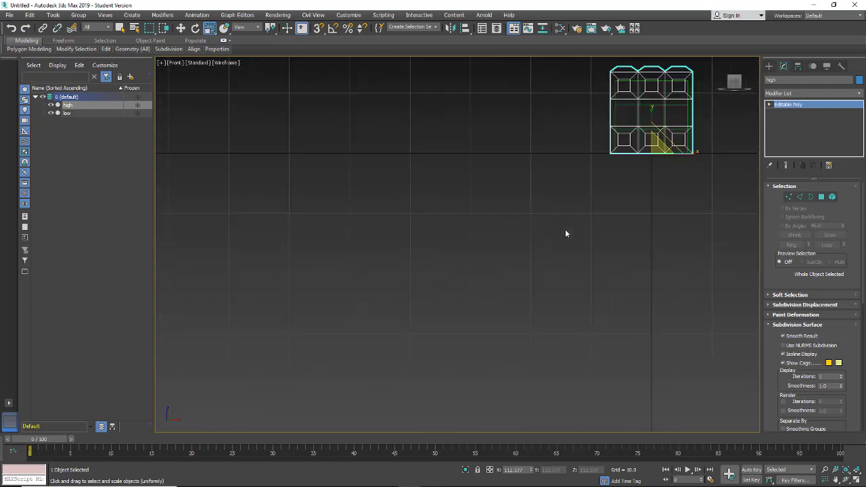
pyautogui.moveTo(566, 228); pyautogui.dragTo(379, 350, button='middle')
# - Move the high cube slightly down to Z -1.113 to line up with the low cube
pyautogui.click(181, 28)
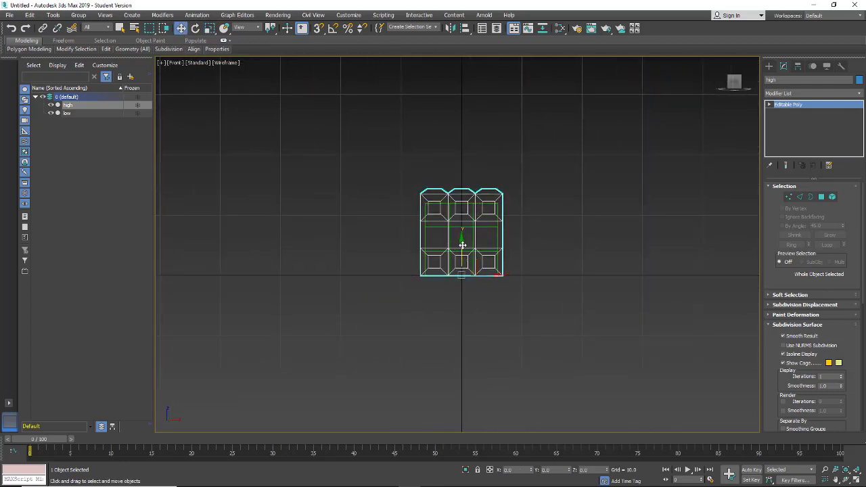
pyautogui.moveTo(462, 245); pyautogui.dragTo(462, 253)
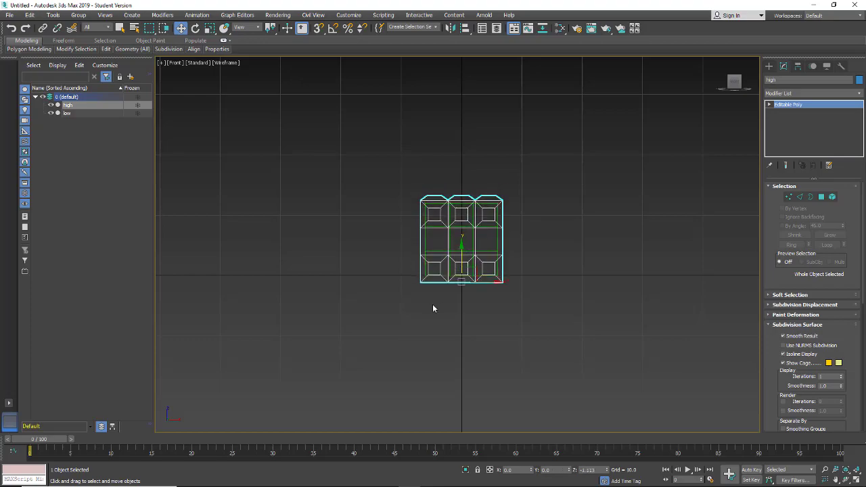
pyautogui.keyDown('alt'); pyautogui.moveTo(434, 309); pyautogui.dragTo(398, 320, button='middle'); pyautogui.keyUp('alt')
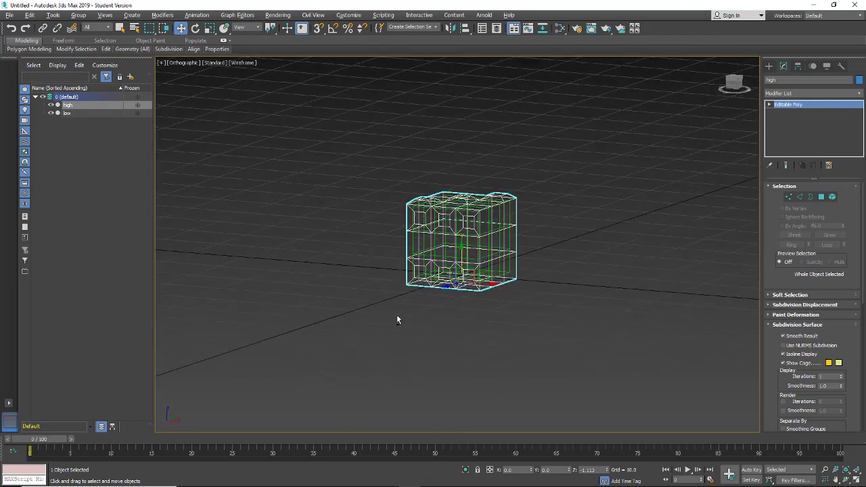
# - Return to a shaded Perspective view, select the low cube and hide the high one
pyautogui.click(182, 63)
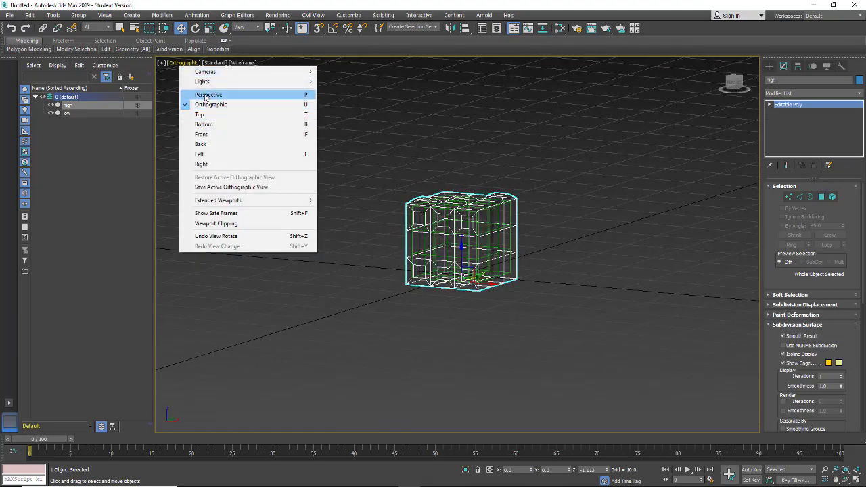
pyautogui.click(205, 96)
pyautogui.click(240, 63)
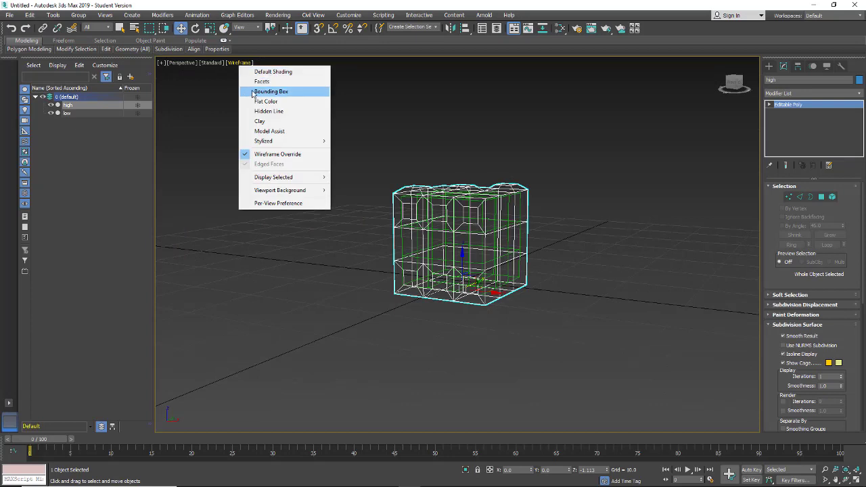
pyautogui.click(252, 72)
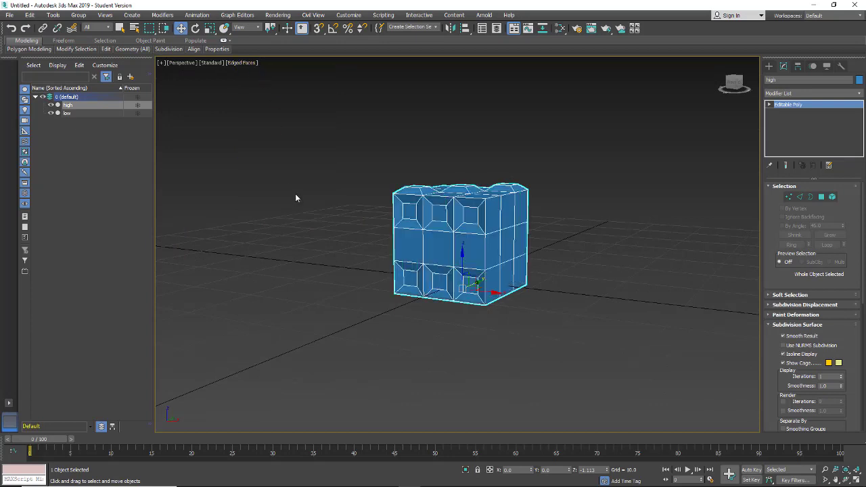
pyautogui.click(71, 115)
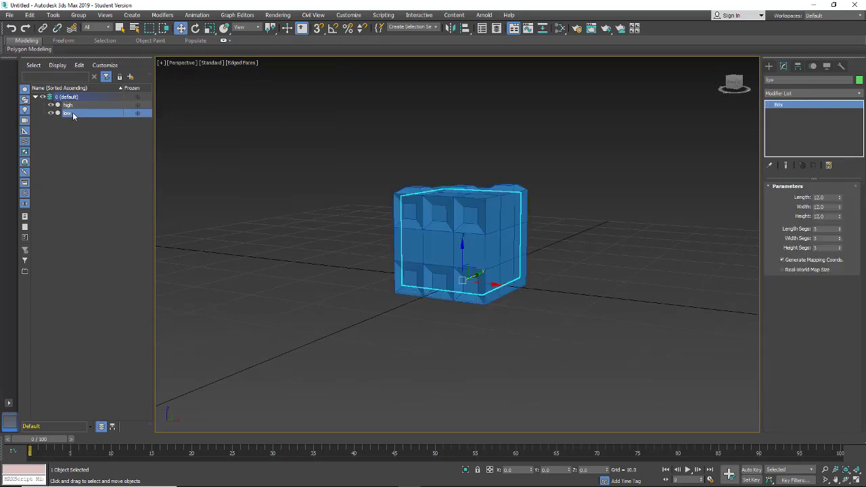
pyautogui.click(50, 105)
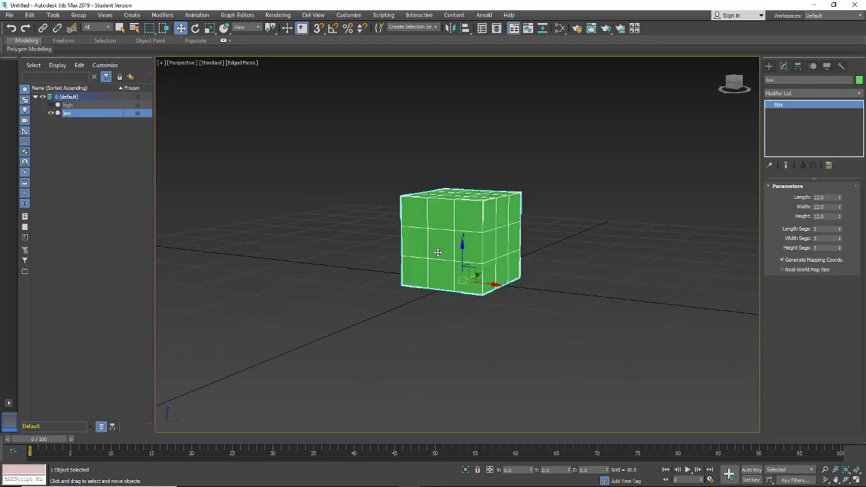
# - Add an Unwrap UVW modifier to the low cube and select all its polygons
pyautogui.click(809, 94)
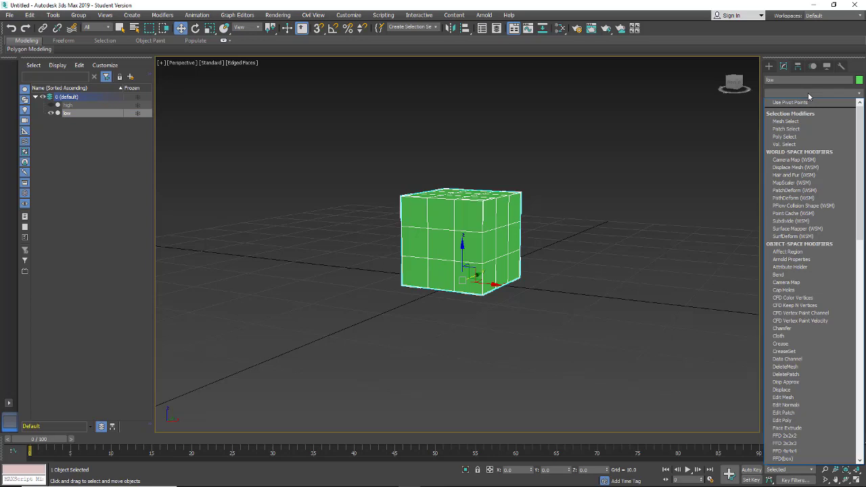
pyautogui.press('u')
pyautogui.press('v')
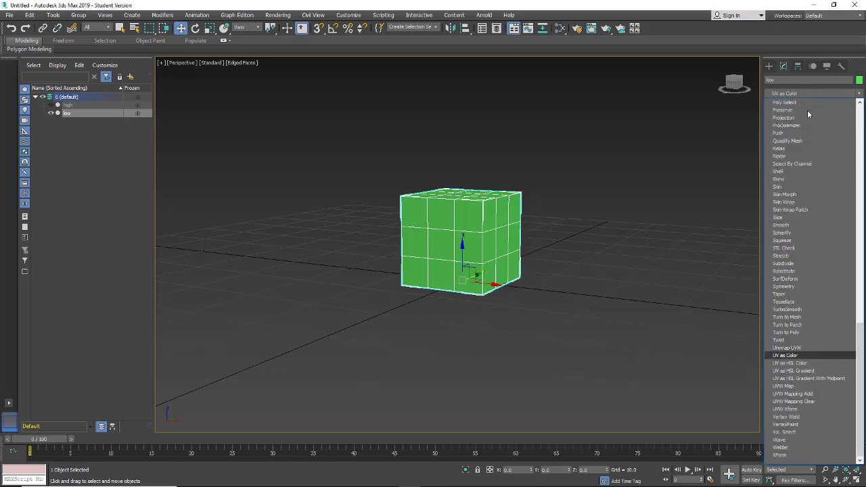
pyautogui.click(793, 347)
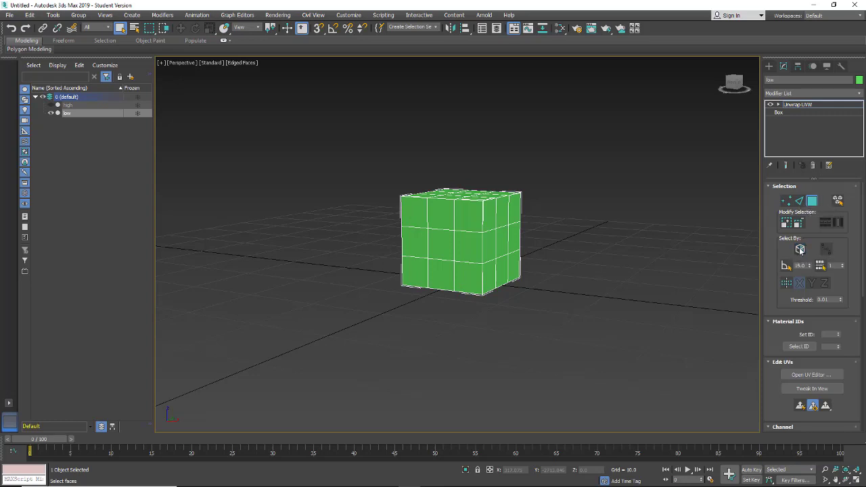
pyautogui.click(813, 203)
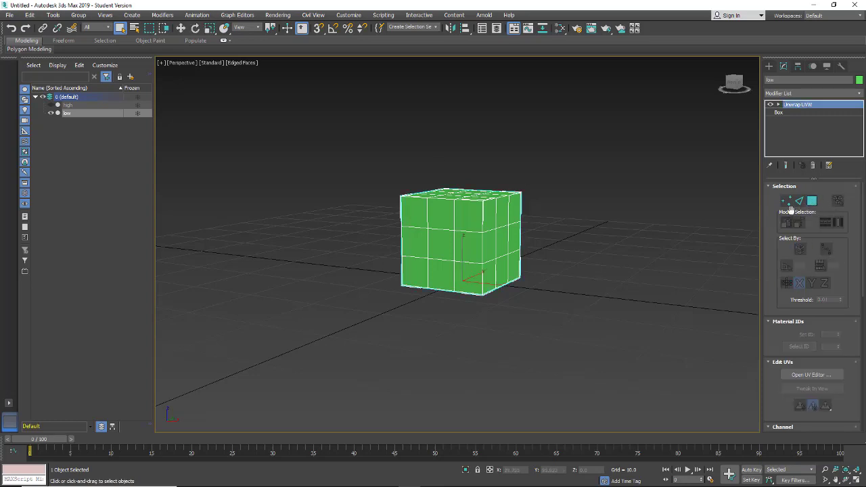
pyautogui.click(815, 202)
pyautogui.hotkey('ctrl', 'a')
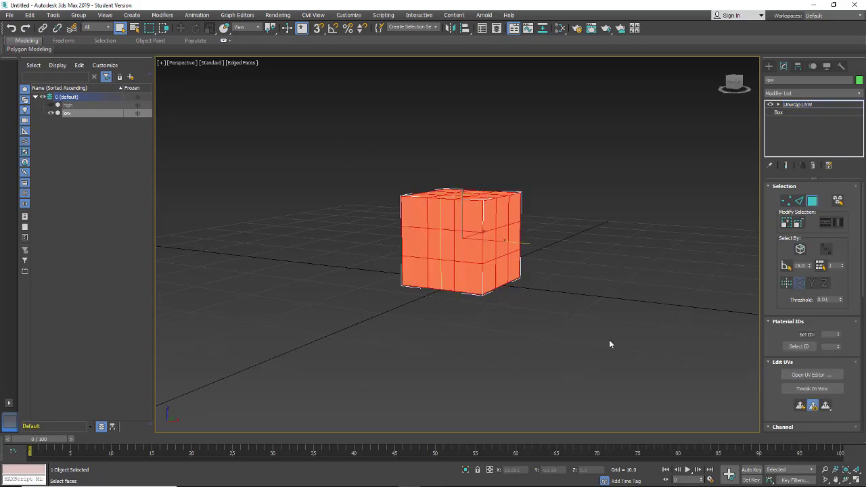
# - Apply Mapping > Flatten Mapping with default settings in the Edit UVWs editor, then close it
pyautogui.click(812, 375)
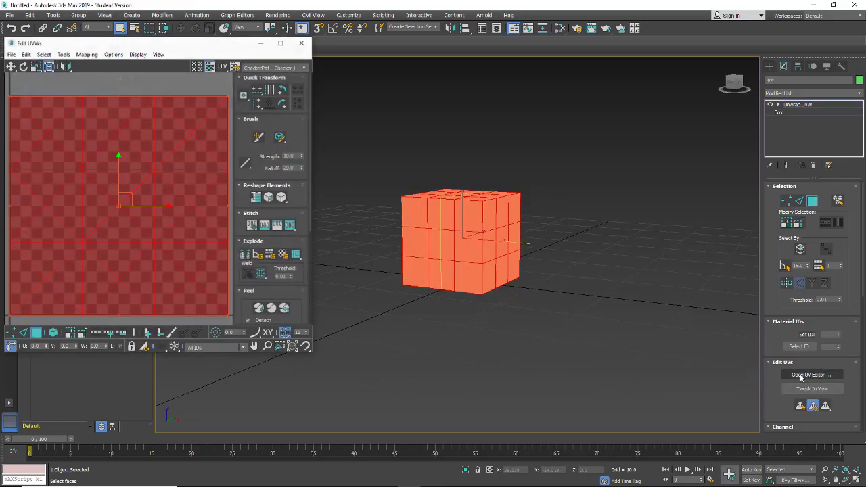
pyautogui.moveTo(183, 46); pyautogui.dragTo(257, 38)
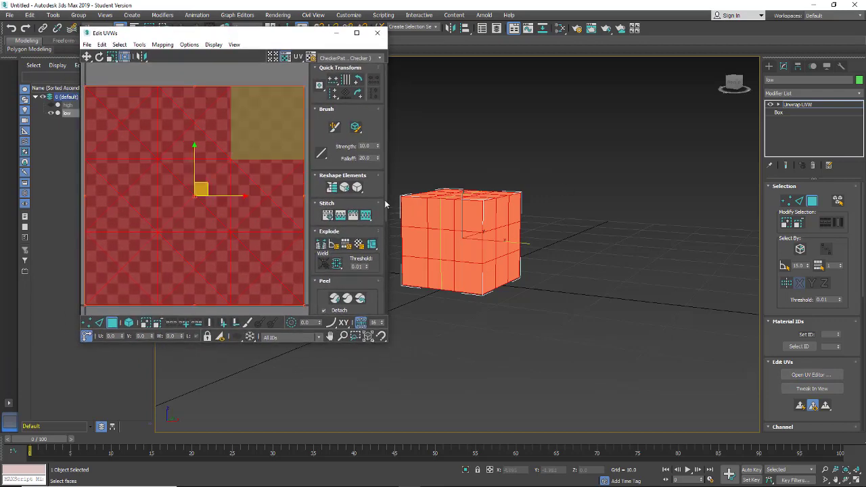
pyautogui.click(163, 46)
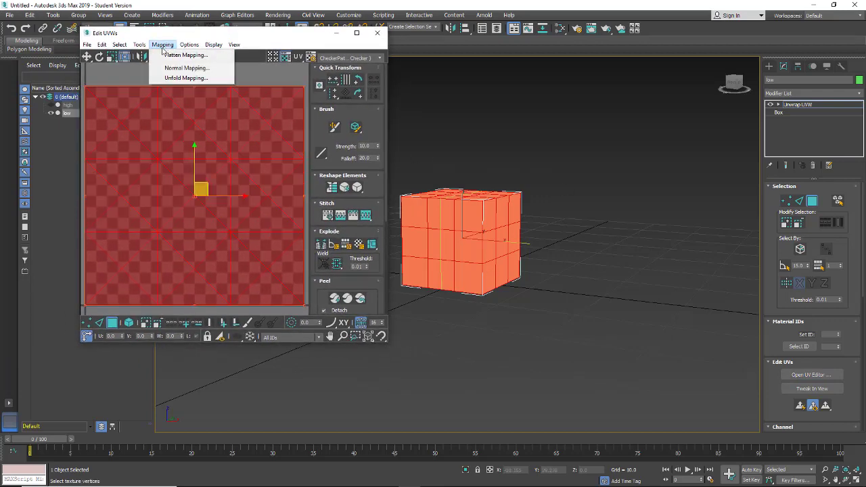
pyautogui.click(181, 55)
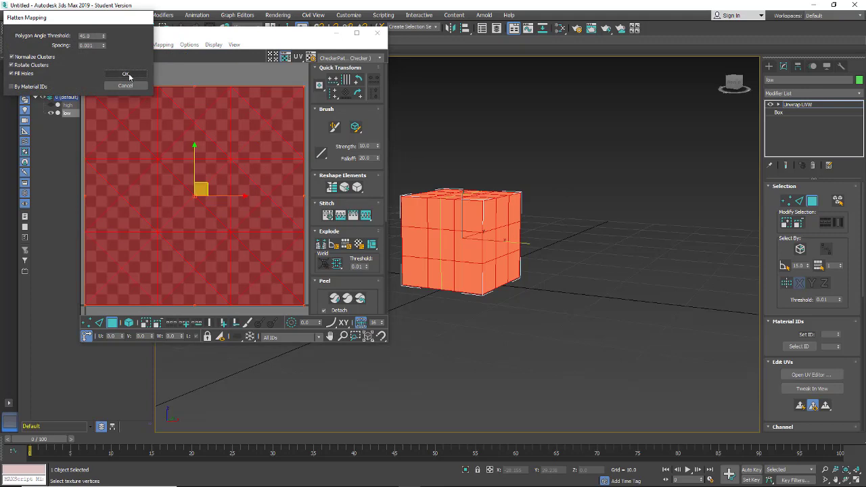
pyautogui.click(127, 74)
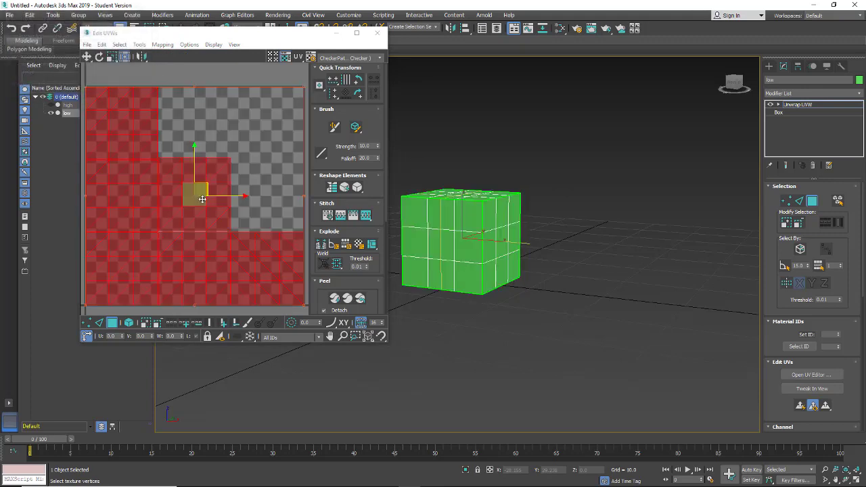
pyautogui.click(377, 32)
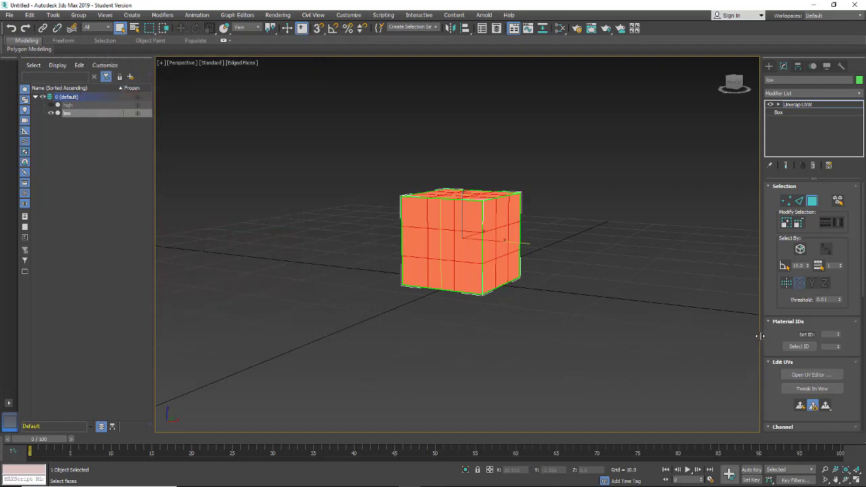
# - Widen the command panel to two columns and narrow it back, briefly opening the Modifier List
pyautogui.moveTo(761, 336); pyautogui.dragTo(674, 335)
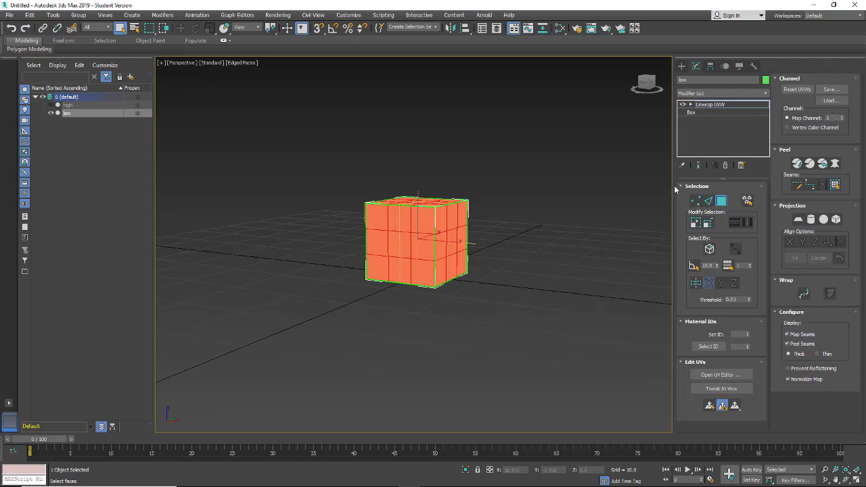
pyautogui.moveTo(673, 190); pyautogui.dragTo(754, 189)
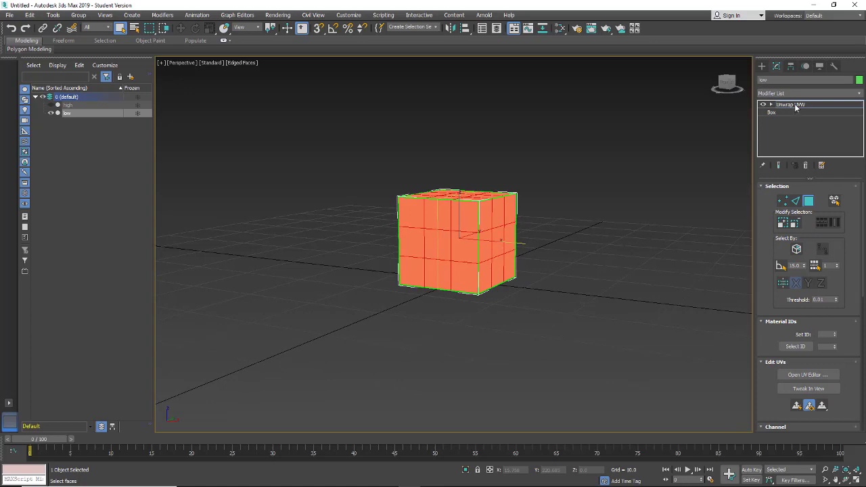
pyautogui.click(792, 95)
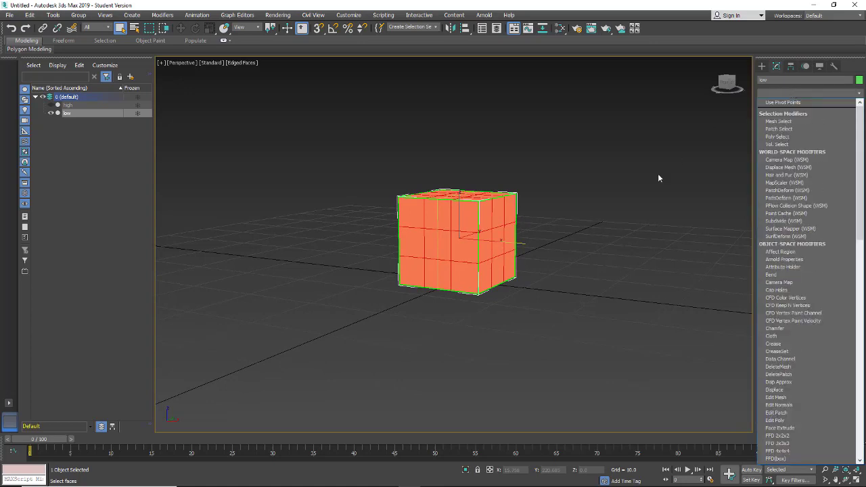
pyautogui.click(581, 246)
# - Deselect the cube's faces and jump the Modifier List to Projection with 'pro'
pyautogui.click(572, 251)
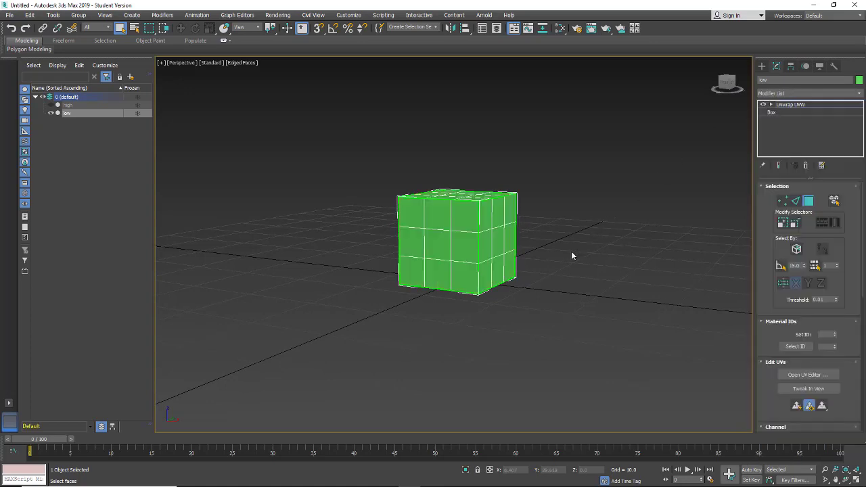
pyautogui.click(794, 95)
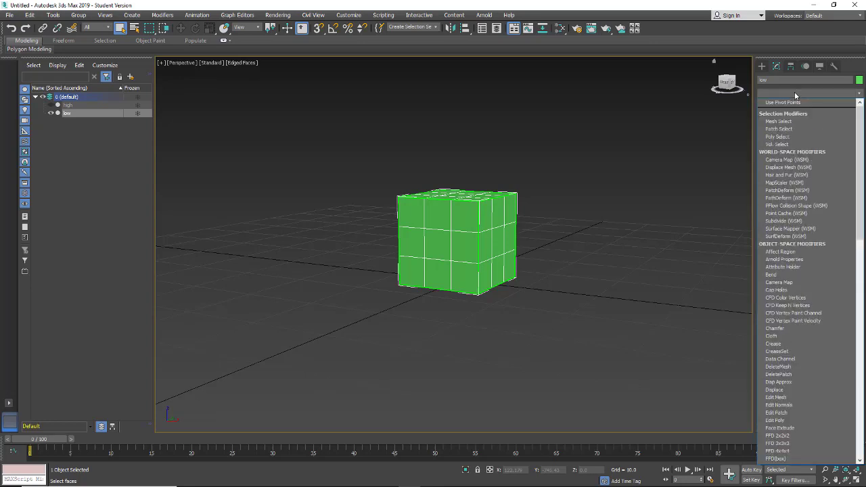
pyautogui.write('pro')
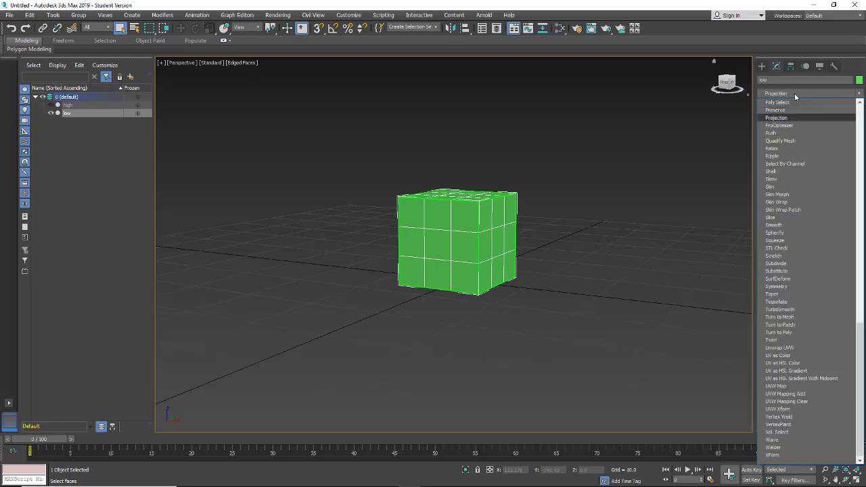
# - Add a Projection modifier to the low cube with 'high' as its reference geometry
pyautogui.click(772, 119)
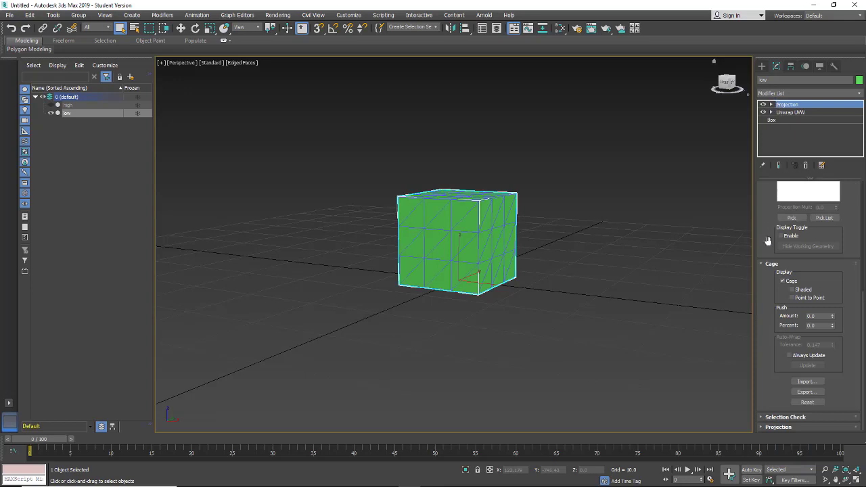
pyautogui.moveTo(765, 226); pyautogui.dragTo(749, 341)
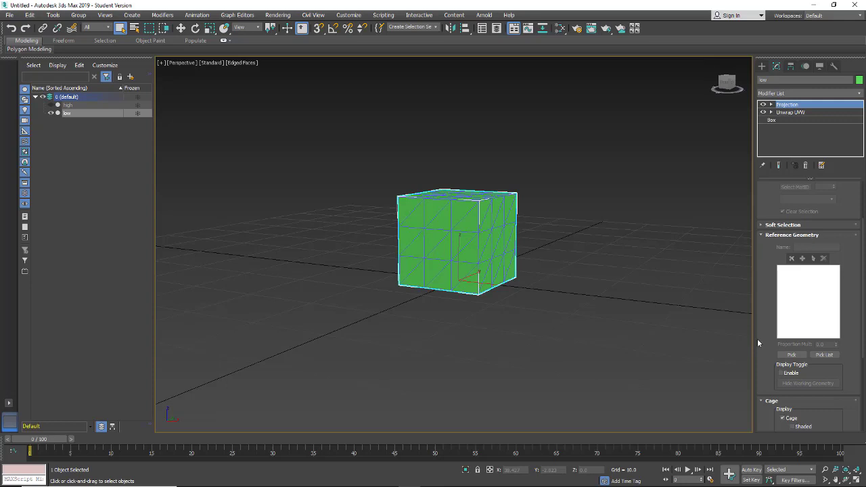
pyautogui.click(792, 355)
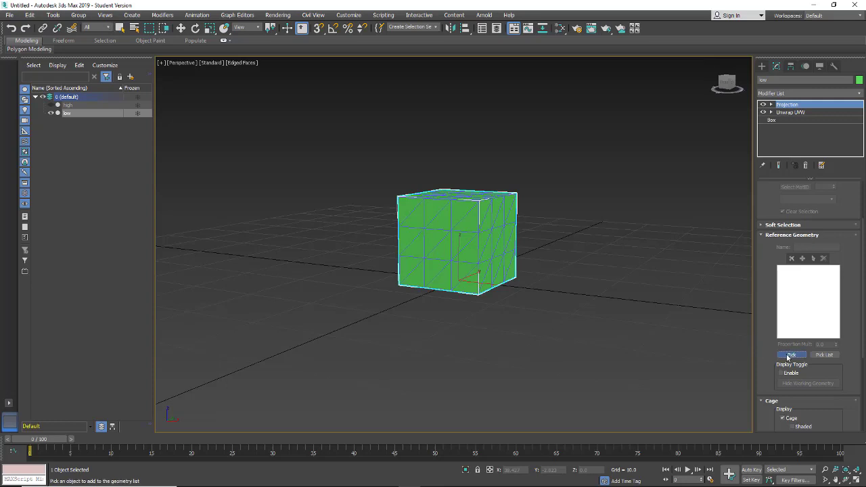
pyautogui.click(823, 356)
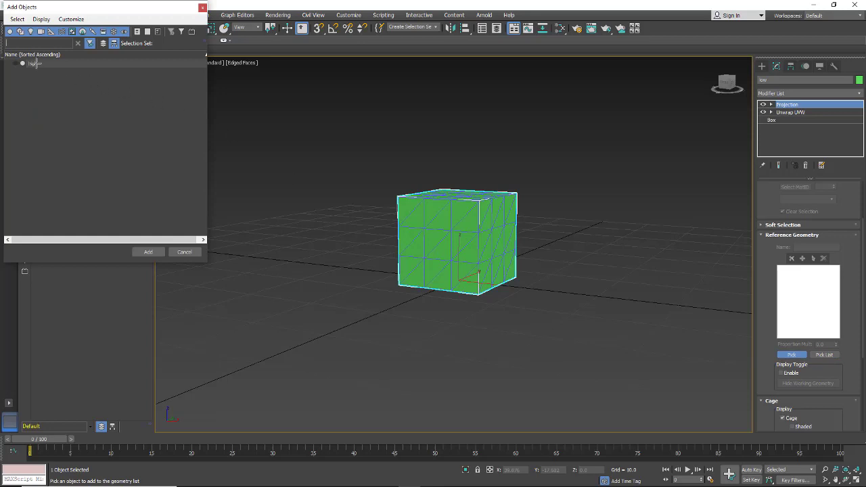
pyautogui.click(35, 63)
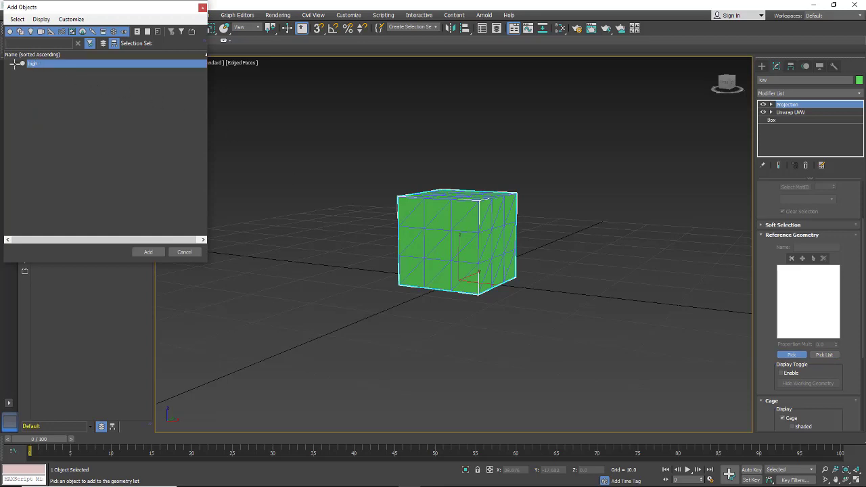
pyautogui.click(143, 252)
# - Reselect low, unhide the high object, and check high in the Reference Geometry rollout
pyautogui.click(55, 112)
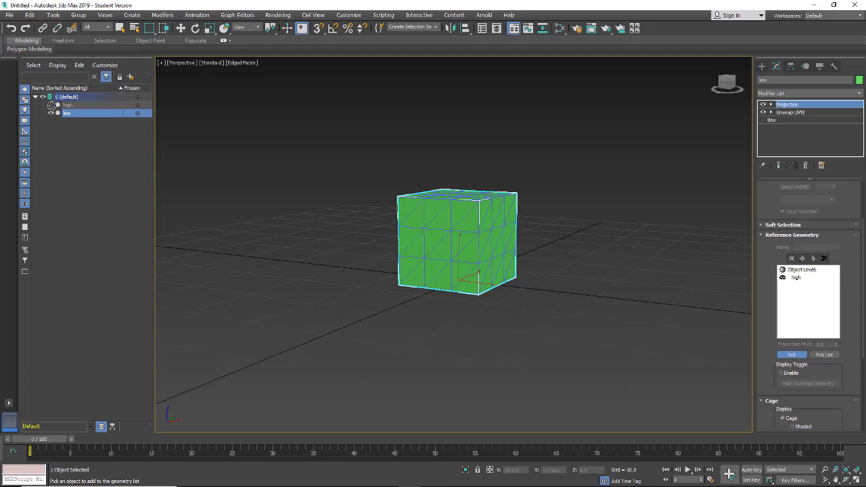
pyautogui.click(785, 355)
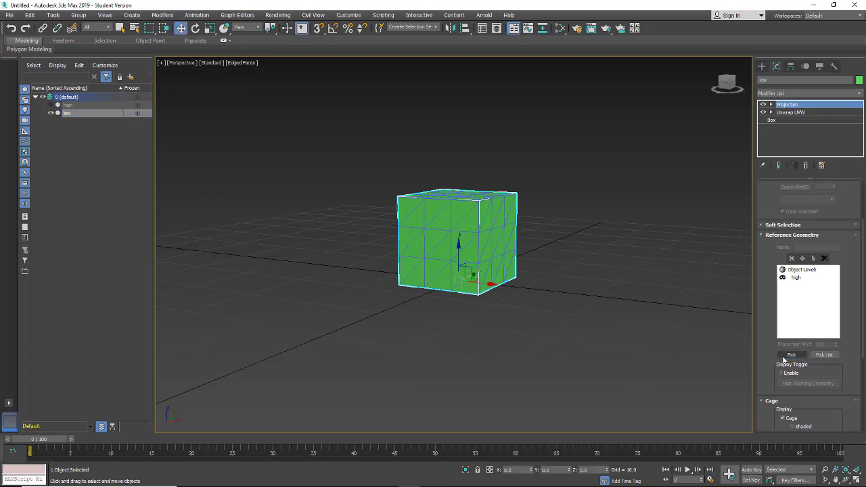
pyautogui.click(50, 106)
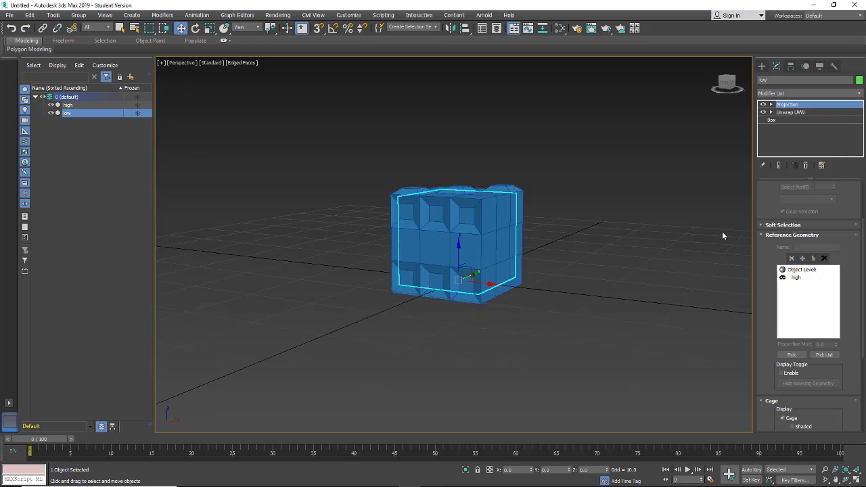
pyautogui.click(762, 235)
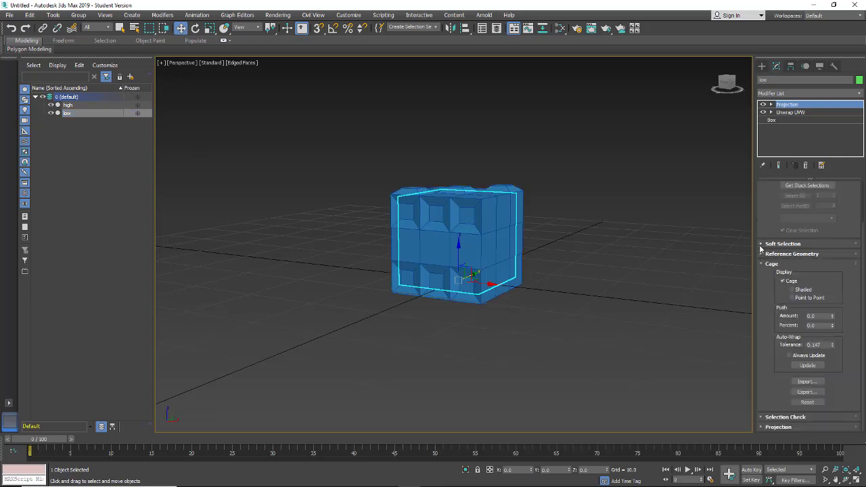
pyautogui.click(762, 253)
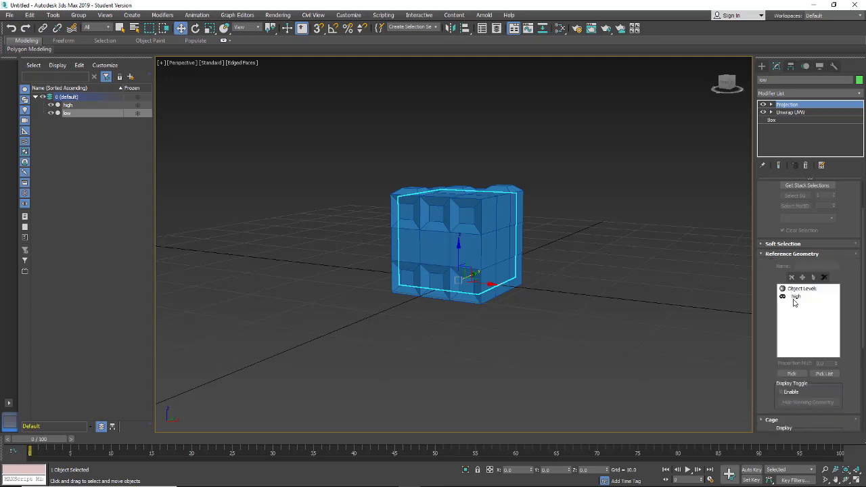
pyautogui.click(762, 254)
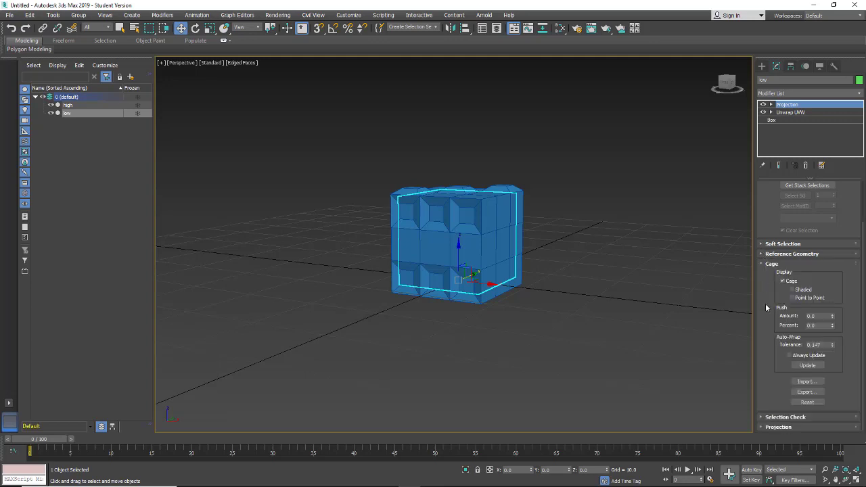
# - Display the Projection cage as a Shaded shell and reset its Push Amount to 0
pyautogui.scroll(1, 768, 294)
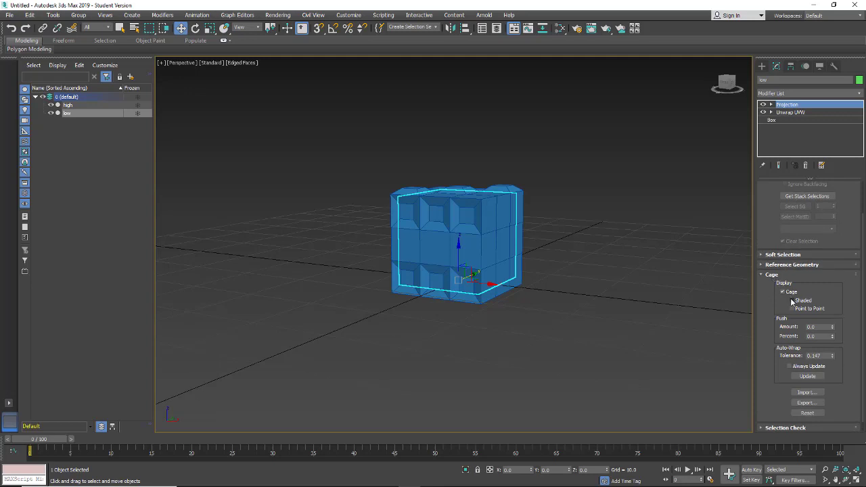
pyautogui.click(792, 301)
pyautogui.moveTo(833, 328); pyautogui.dragTo(803, 218)
pyautogui.rightClick(803, 218)
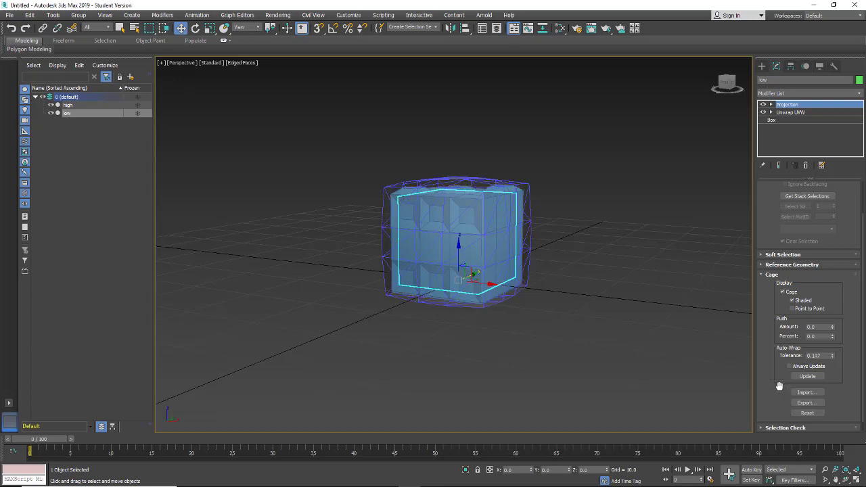
# - In Render To Texture, set Padding to 4 and enable Projection
pyautogui.click(276, 16)
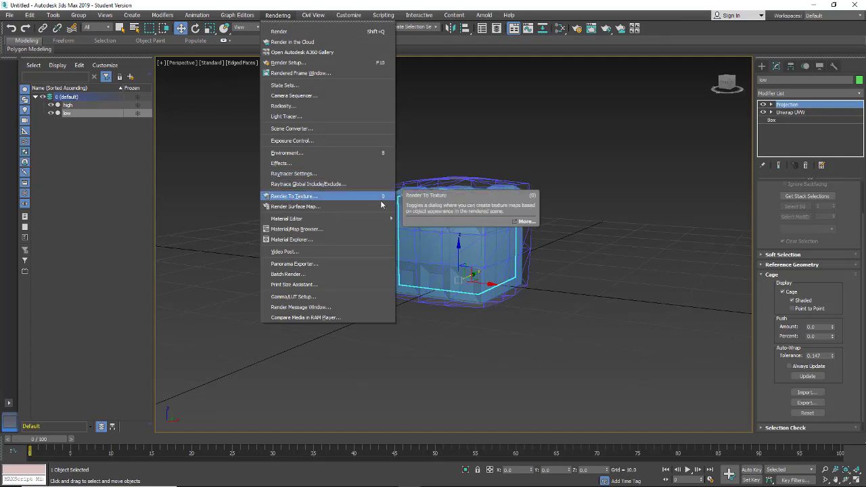
pyautogui.click(337, 197)
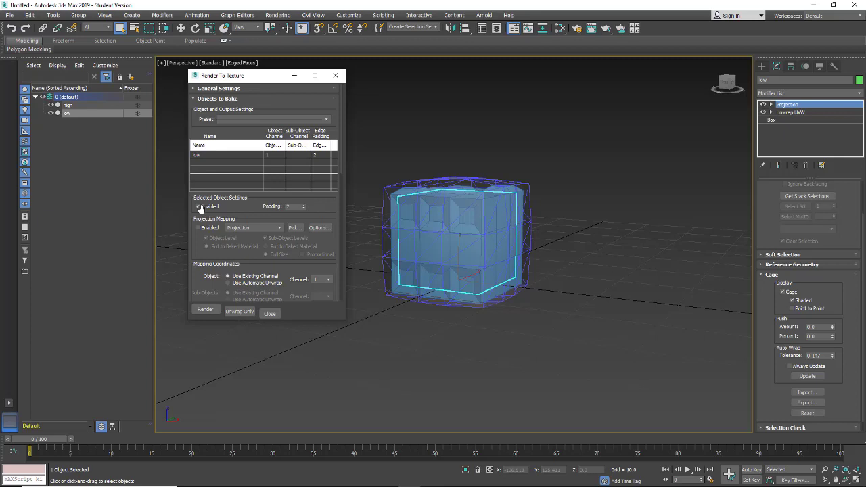
pyautogui.click(304, 204)
pyautogui.click(199, 229)
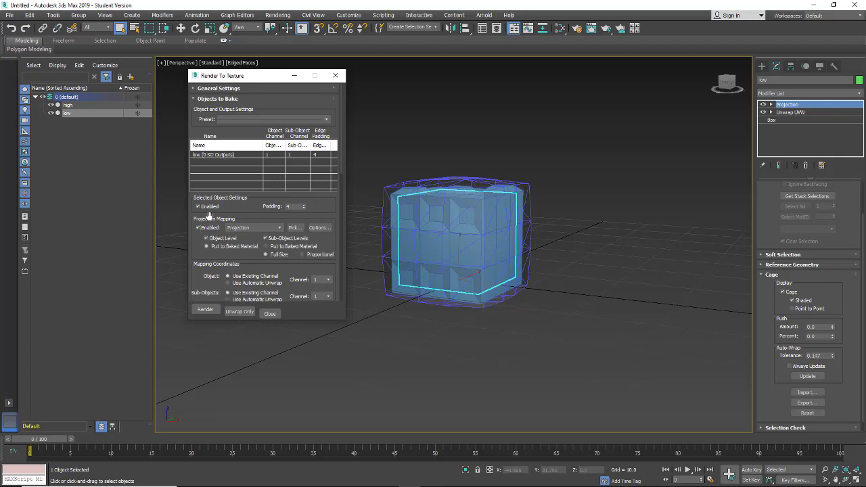
pyautogui.click(319, 228)
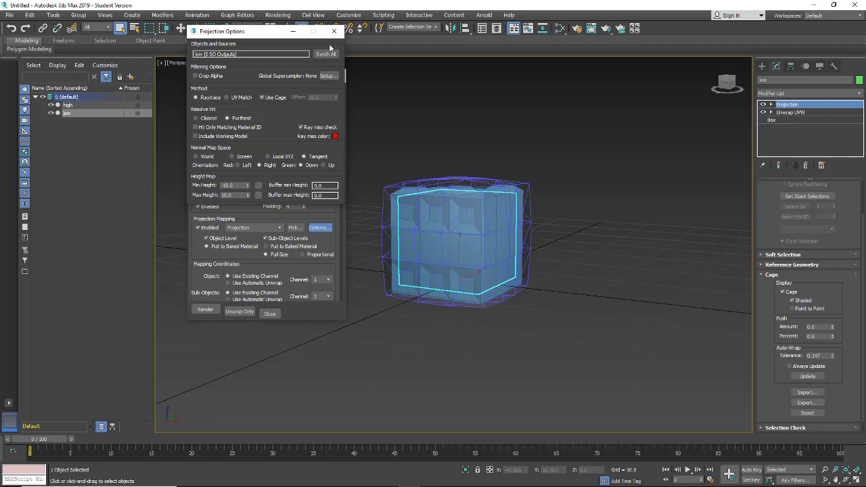
pyautogui.click(334, 31)
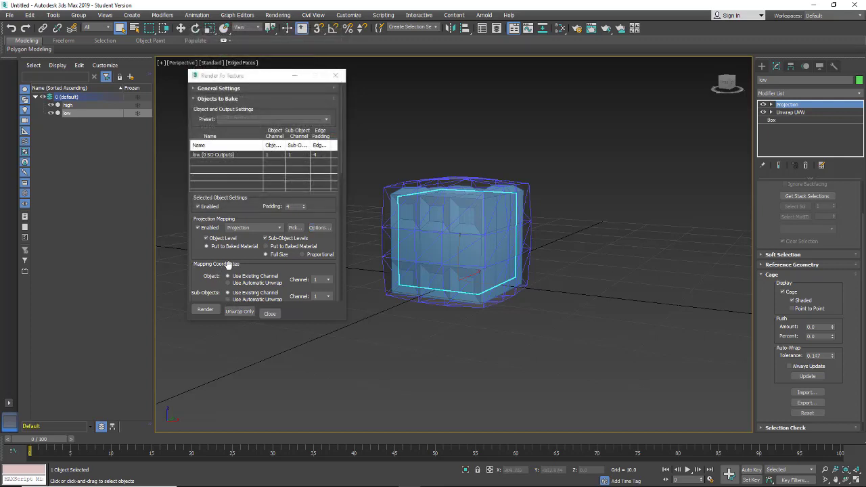
pyautogui.moveTo(224, 271); pyautogui.dragTo(232, 166)
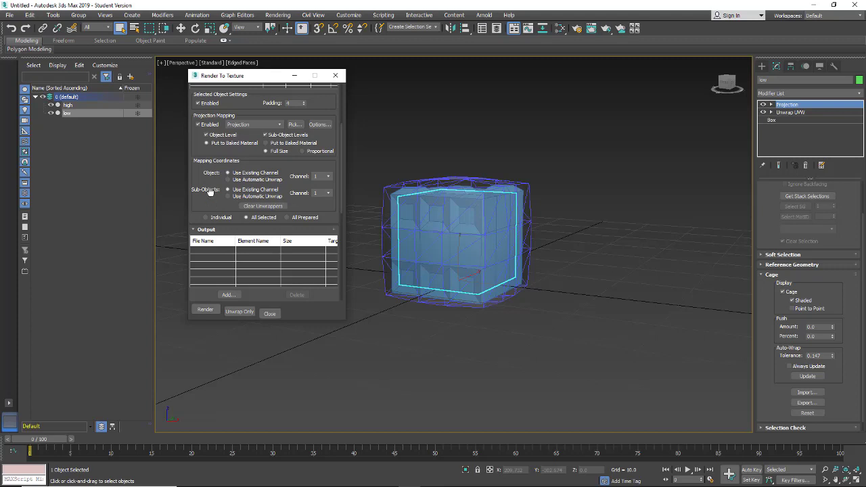
pyautogui.scroll(-5, 210, 202)
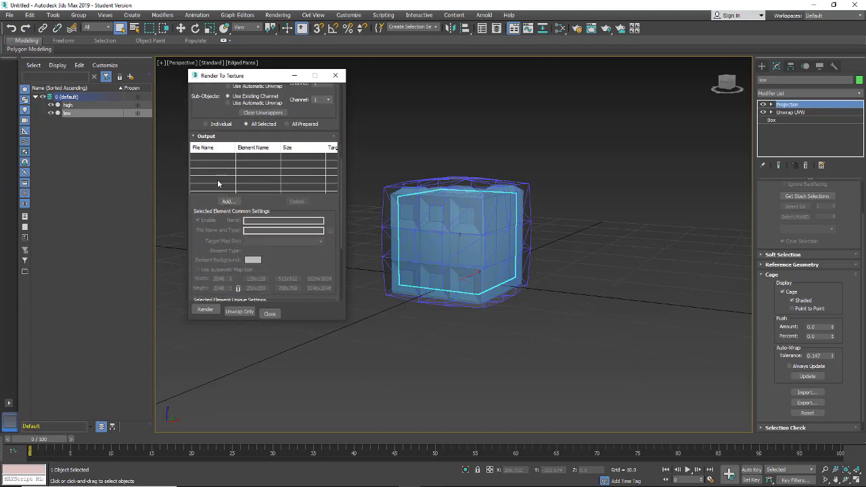
# - Add a NormalsMap element to the bake output list
pyautogui.click(227, 201)
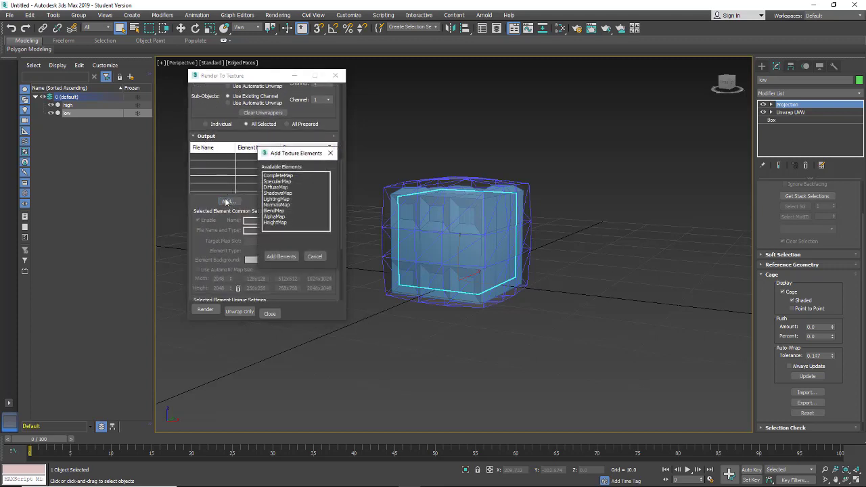
pyautogui.click(274, 206)
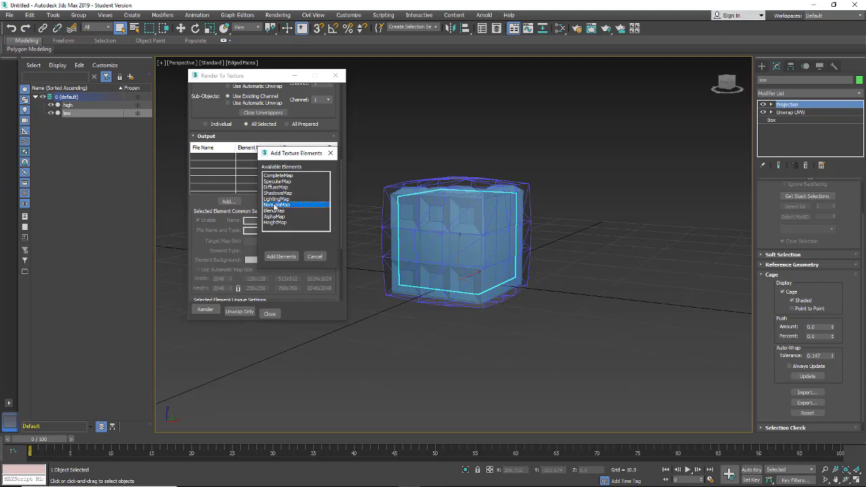
pyautogui.click(280, 257)
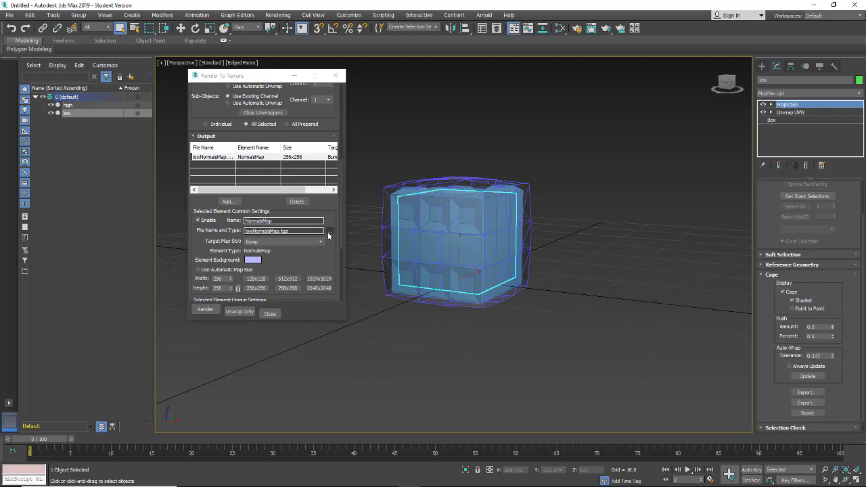
pyautogui.click(330, 233)
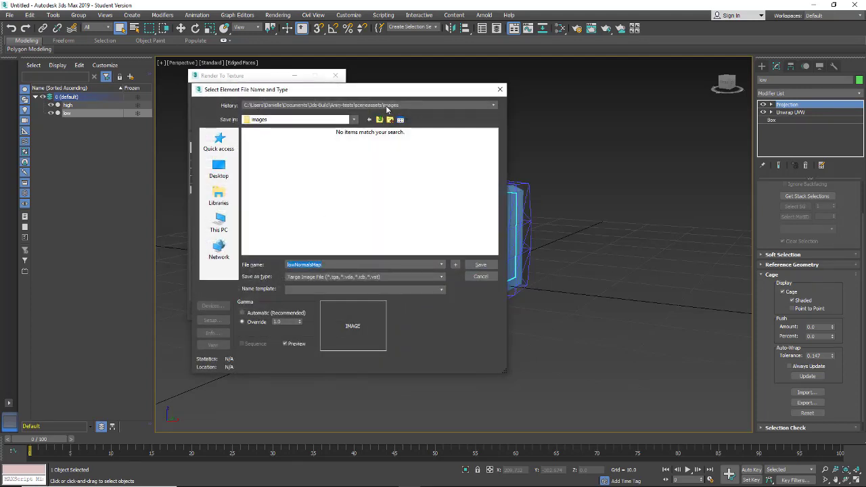
pyautogui.click(480, 277)
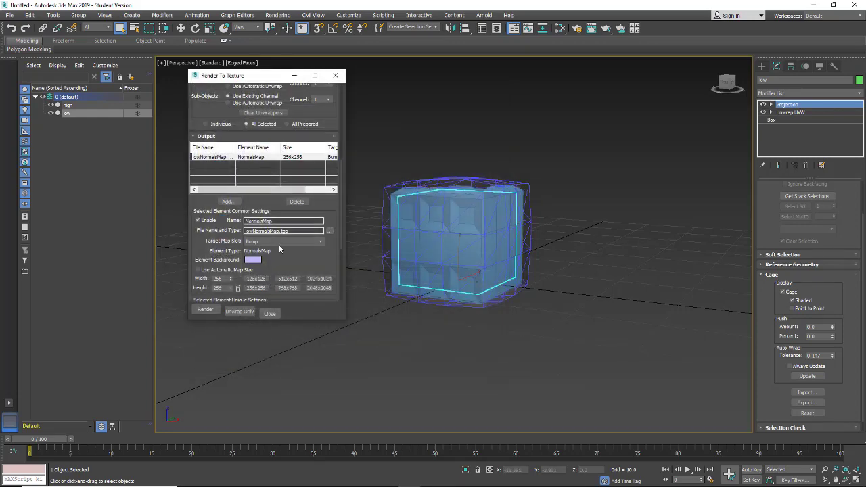
pyautogui.scroll(-4, 229, 255)
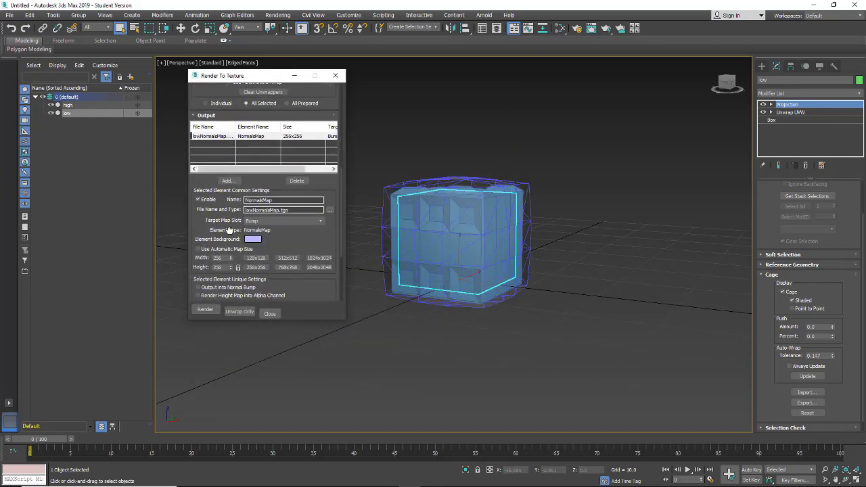
pyautogui.scroll(3, 247, 156)
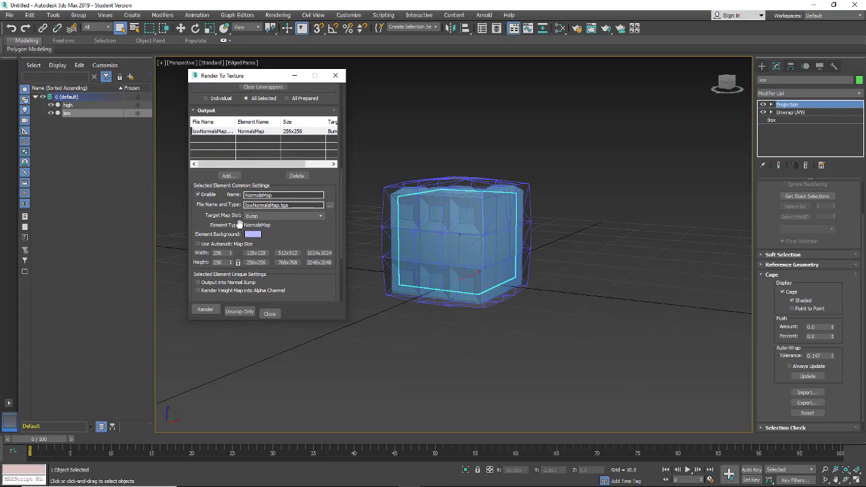
# - Set lowNormalsMap to 2048x2048 and enable Output into Normal Bump
pyautogui.click(247, 134)
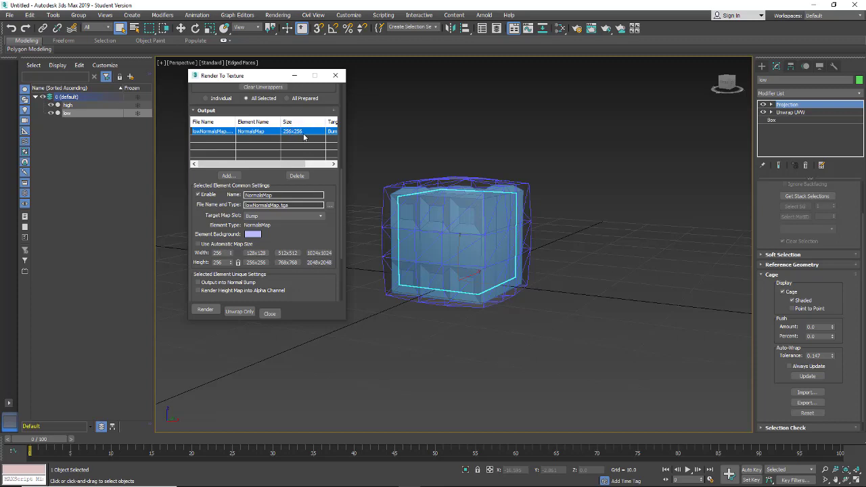
pyautogui.click(319, 263)
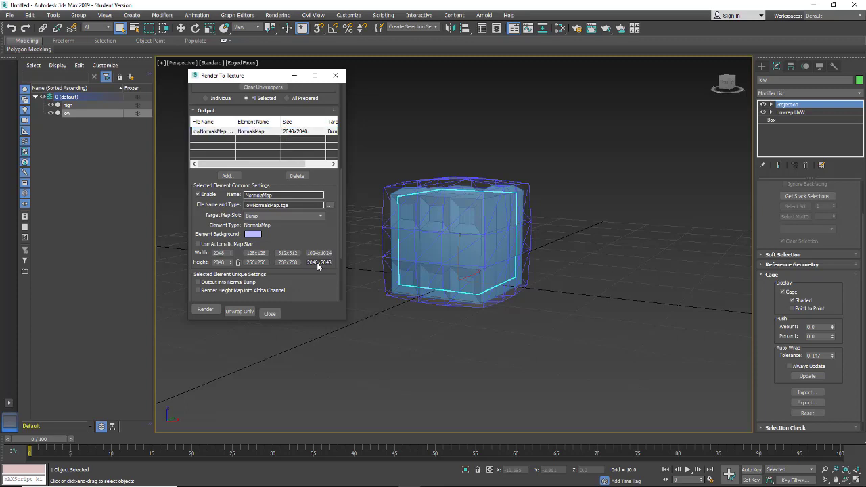
pyautogui.scroll(-5, 311, 282)
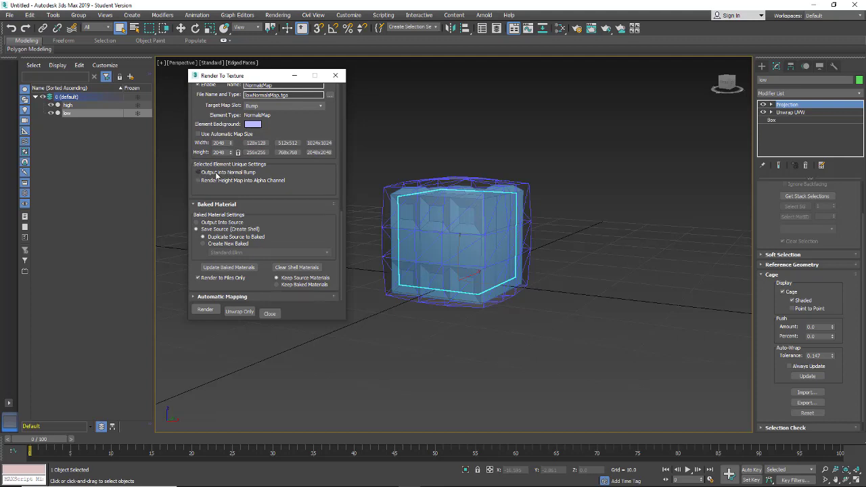
pyautogui.click(198, 174)
# - Render the normal map, delete the Projection modifier, hide 'high', and close Render To Texture
pyautogui.click(205, 310)
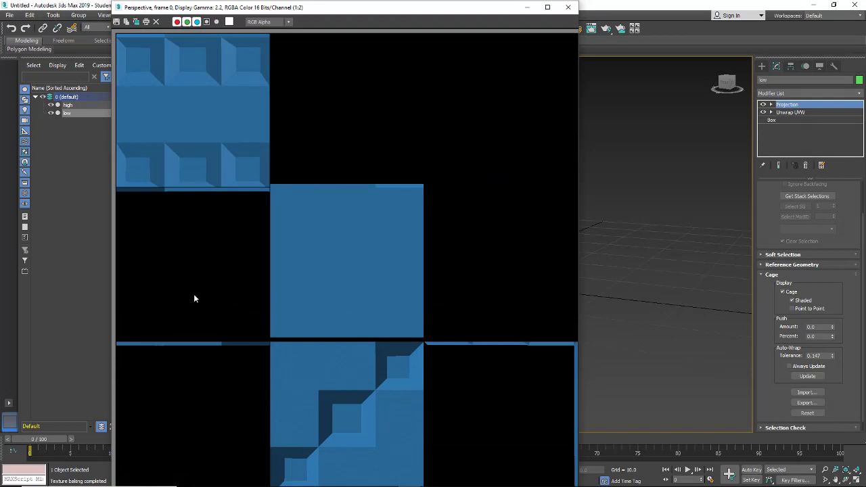
pyautogui.click(568, 8)
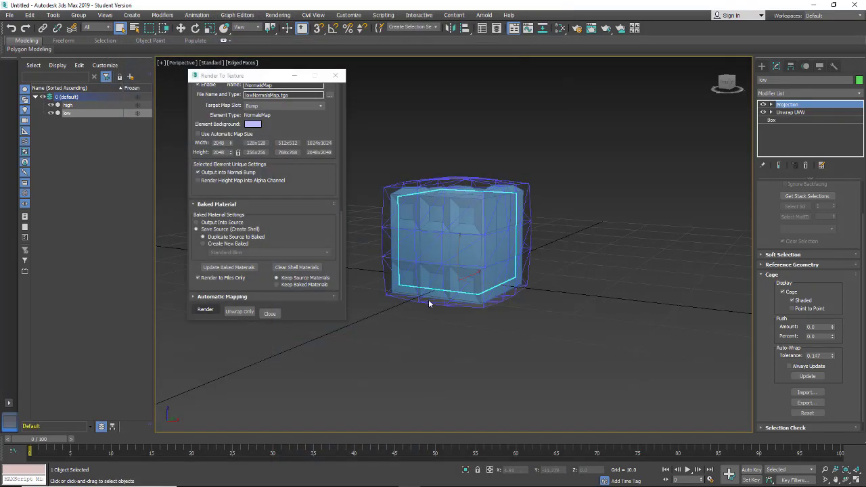
pyautogui.click(806, 165)
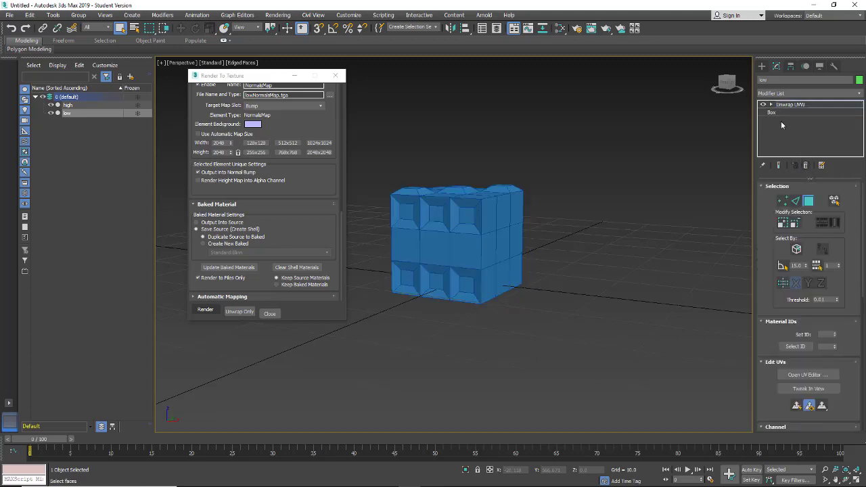
pyautogui.click(51, 105)
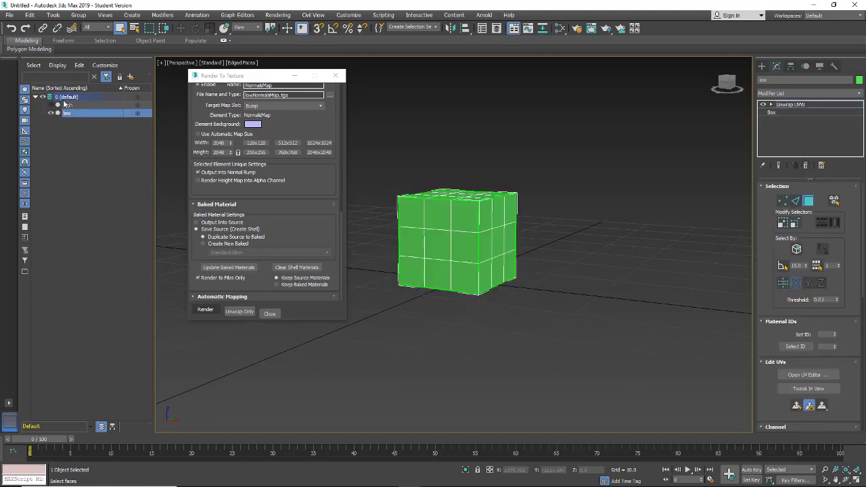
pyautogui.click(335, 75)
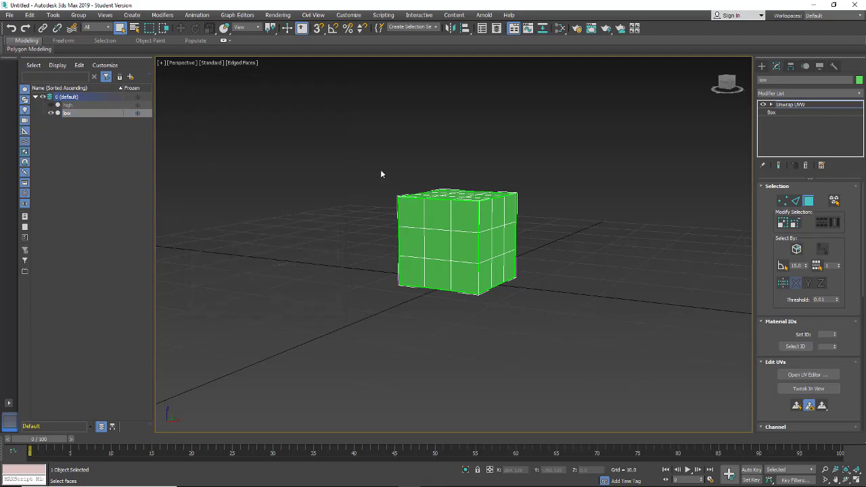
# - In the Slate Material Editor, create a Standard material with a Normal Bump map in Bump
pyautogui.click(560, 29)
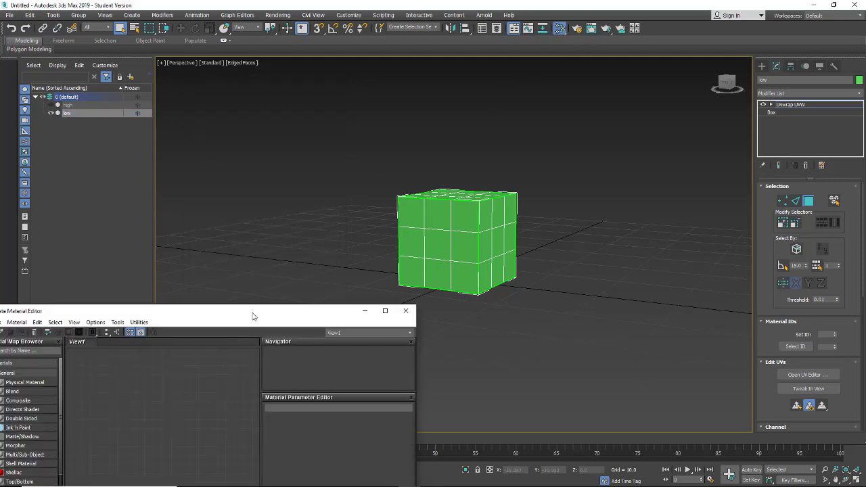
pyautogui.moveTo(253, 317); pyautogui.dragTo(360, 30)
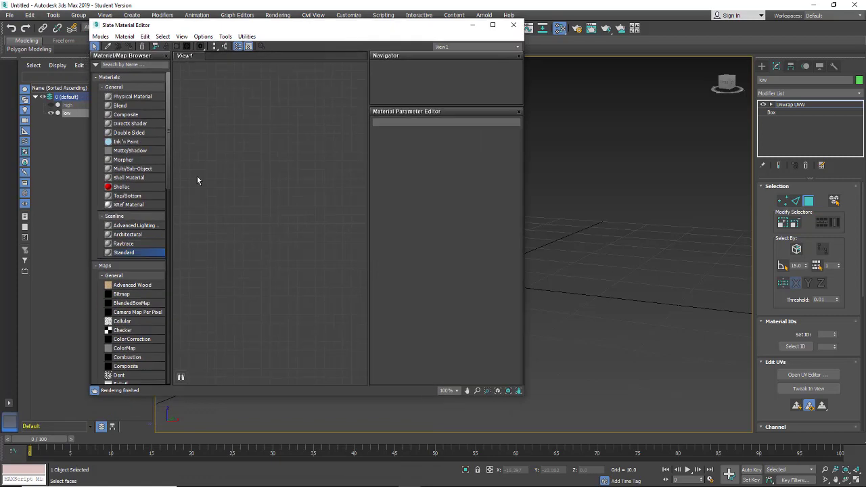
pyautogui.doubleClick(109, 254)
pyautogui.moveTo(262, 174); pyautogui.dragTo(320, 90)
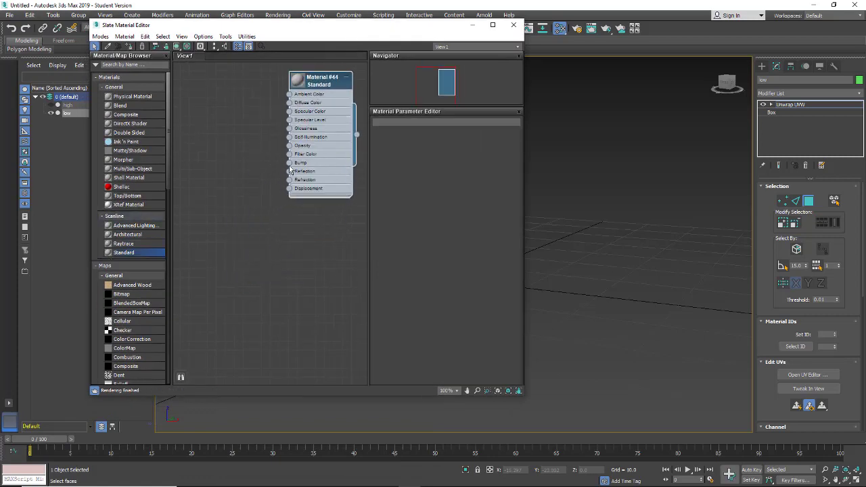
pyautogui.moveTo(290, 163); pyautogui.dragTo(268, 169)
pyautogui.moveTo(284, 173)
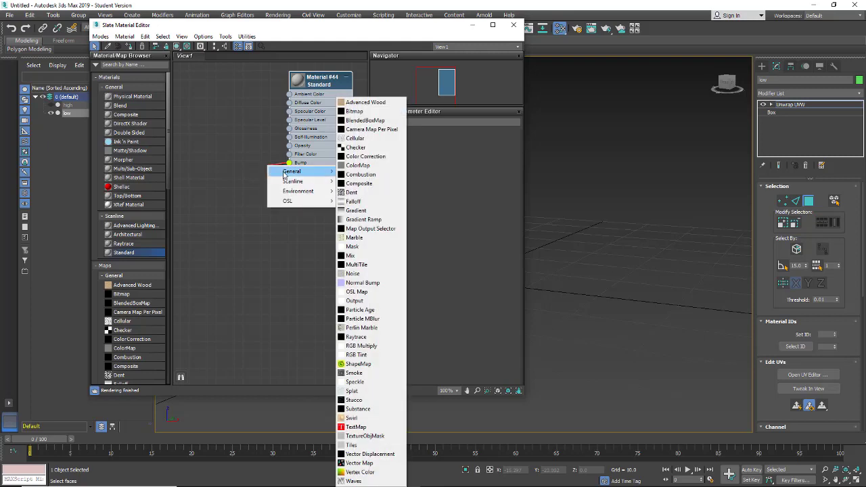
pyautogui.click(367, 285)
pyautogui.moveTo(247, 170); pyautogui.dragTo(202, 121)
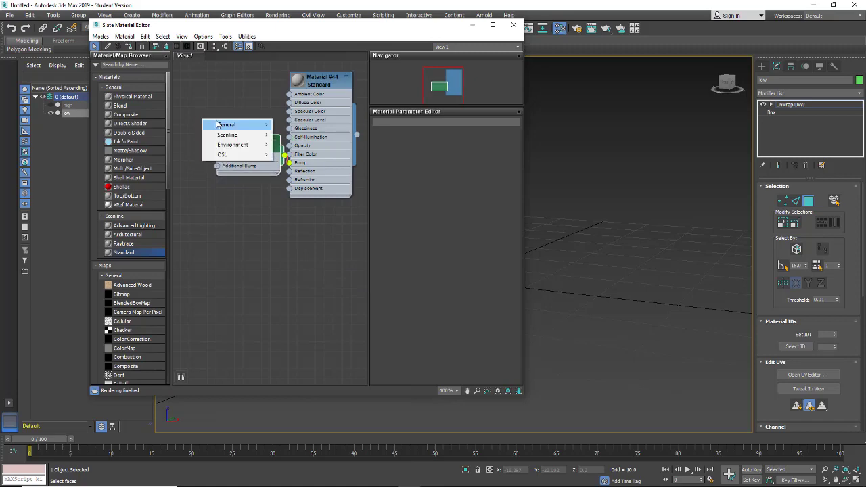
# - Load lowNormalsMap.tga from Anim-tests/sceneassets/images as a Bitmap into the Normal input
pyautogui.moveTo(220, 127)
pyautogui.click(284, 111)
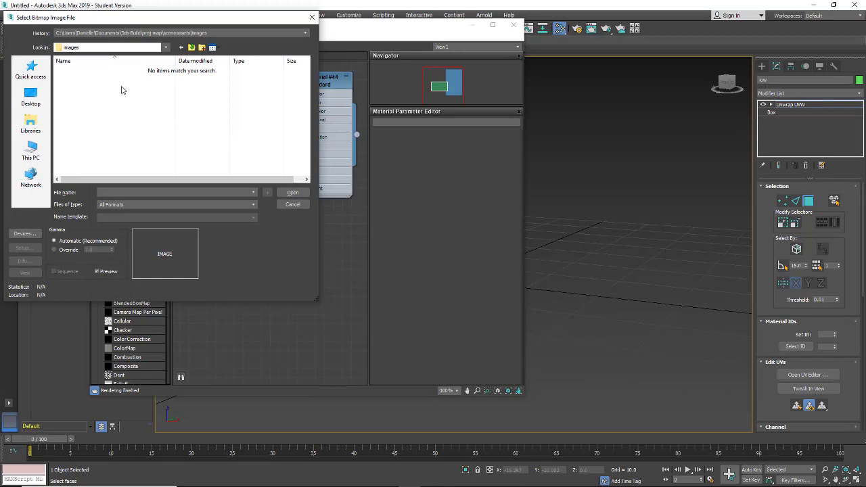
pyautogui.click(191, 48)
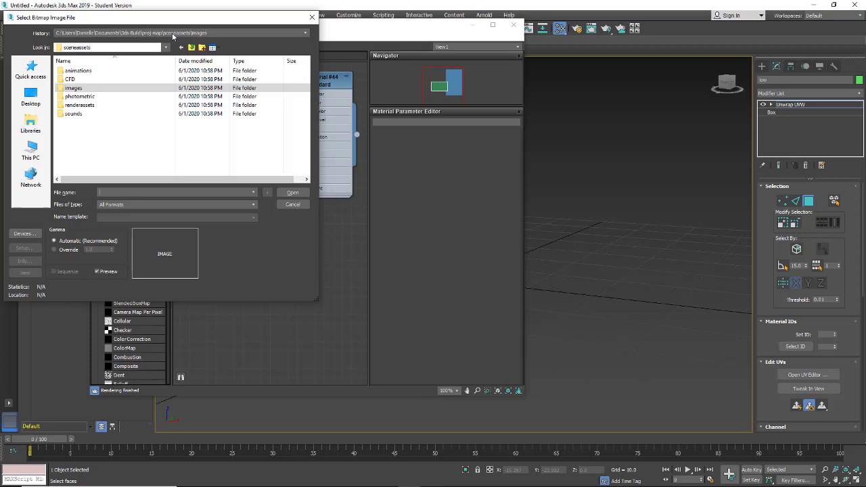
pyautogui.click(192, 47)
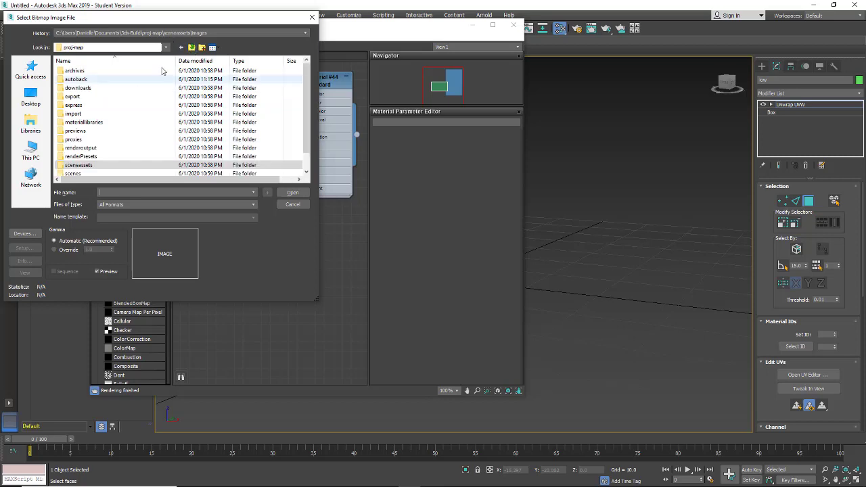
pyautogui.click(192, 47)
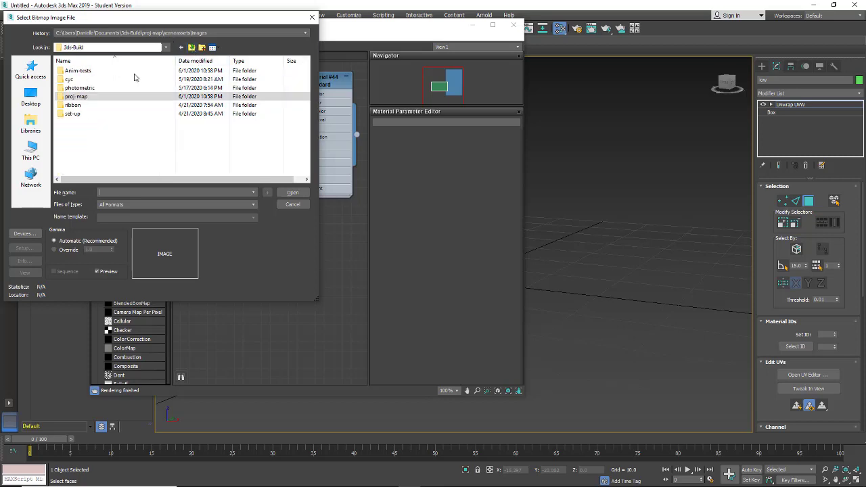
pyautogui.doubleClick(76, 71)
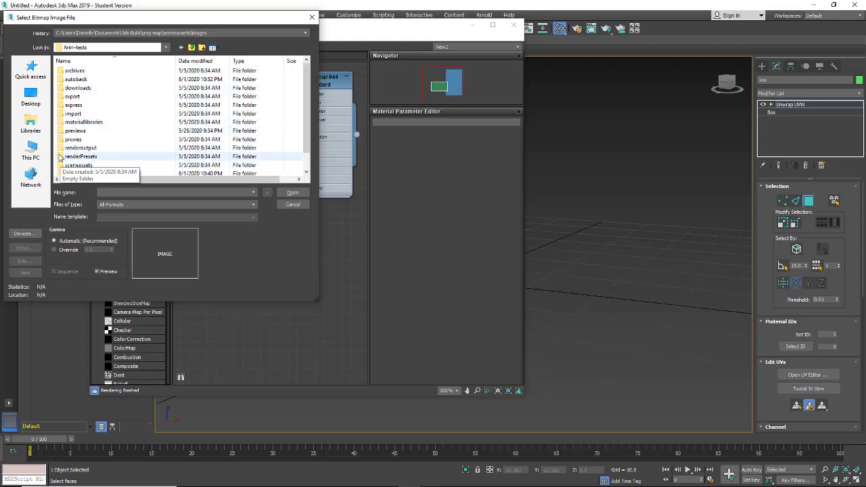
pyautogui.doubleClick(61, 165)
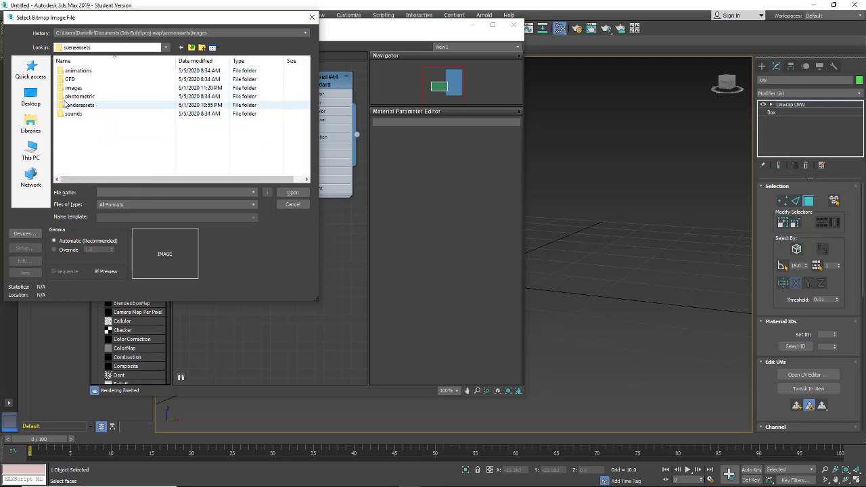
pyautogui.doubleClick(71, 88)
pyautogui.click(125, 83)
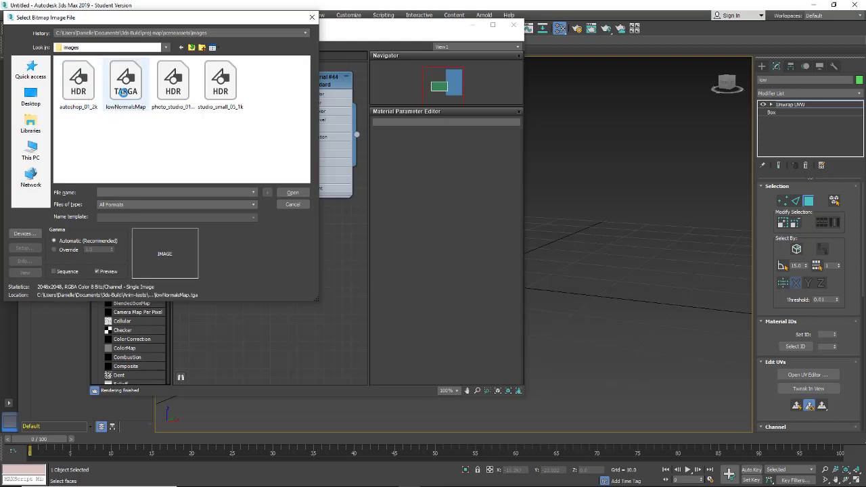
pyautogui.click(291, 193)
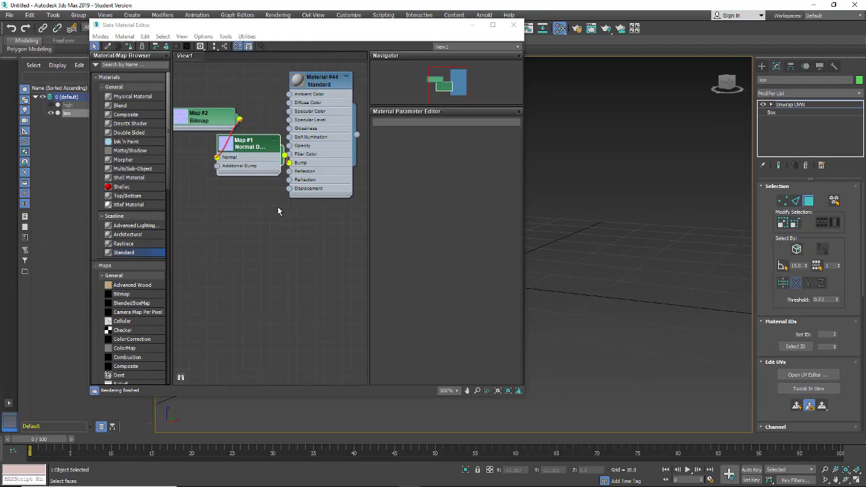
# - Select the Material #44 node and close the Slate Material Editor
pyautogui.click(309, 82)
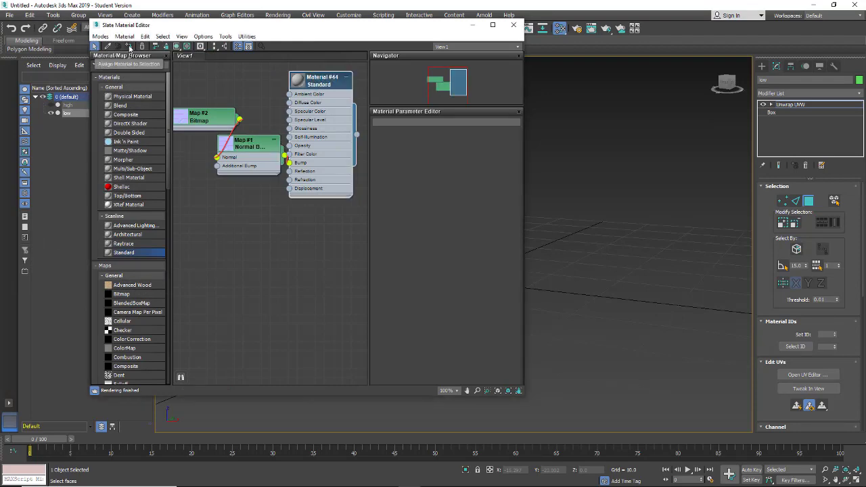
pyautogui.moveTo(237, 26); pyautogui.dragTo(290, 265)
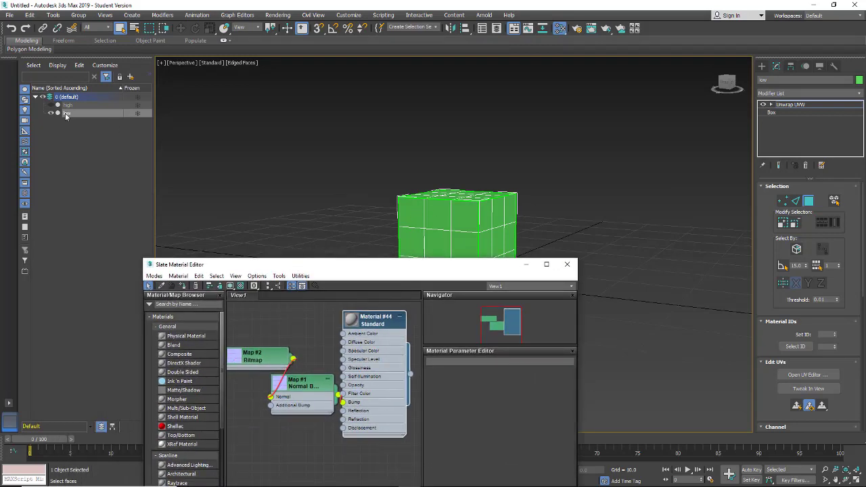
pyautogui.moveTo(266, 265); pyautogui.dragTo(256, 124)
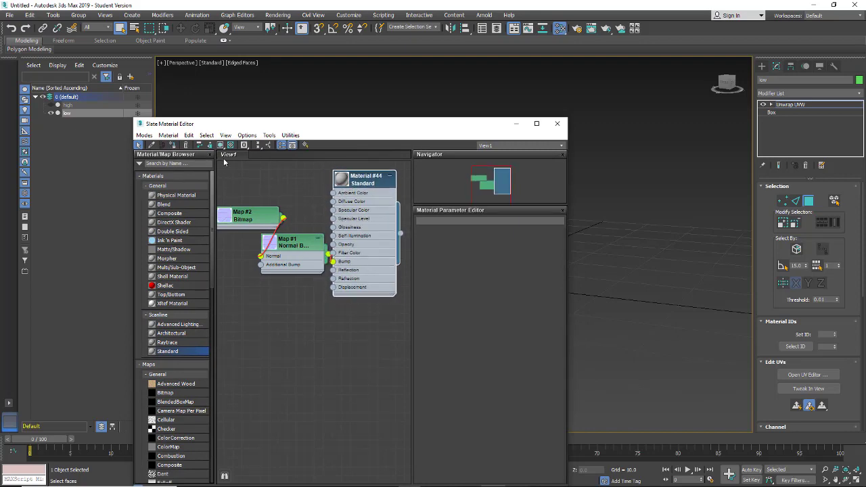
pyautogui.moveTo(417, 124); pyautogui.dragTo(347, 72)
pyautogui.click(489, 70)
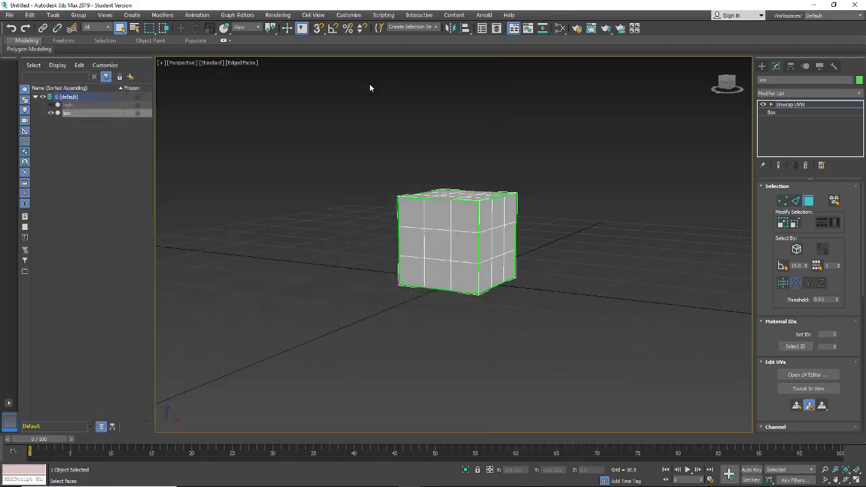
# - Show Realistic Materials with Maps in the viewport and orbit to view the cube's top
pyautogui.click(103, 16)
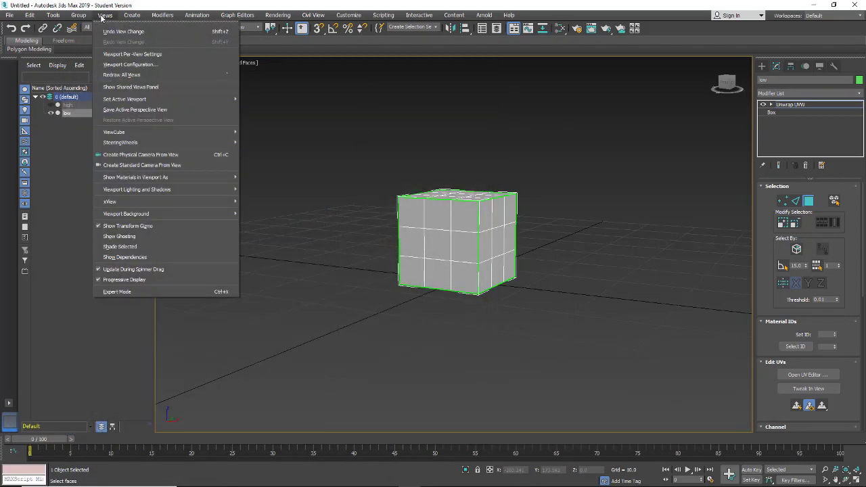
pyautogui.moveTo(105, 179)
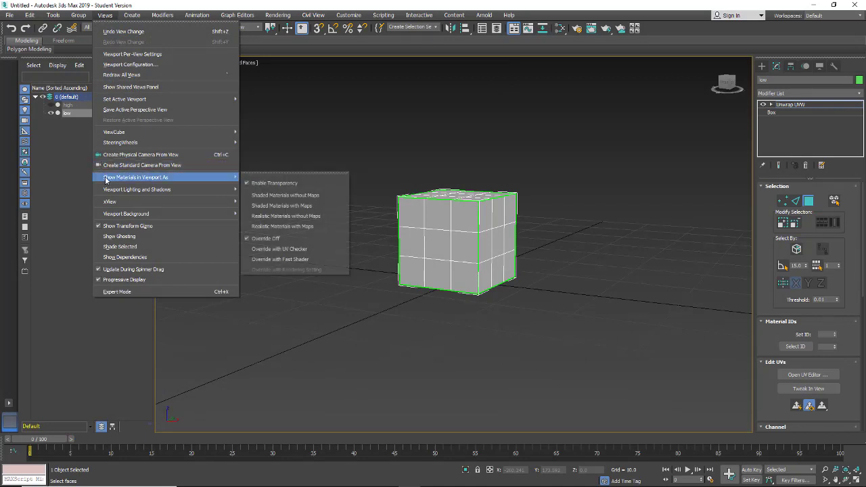
pyautogui.click(302, 228)
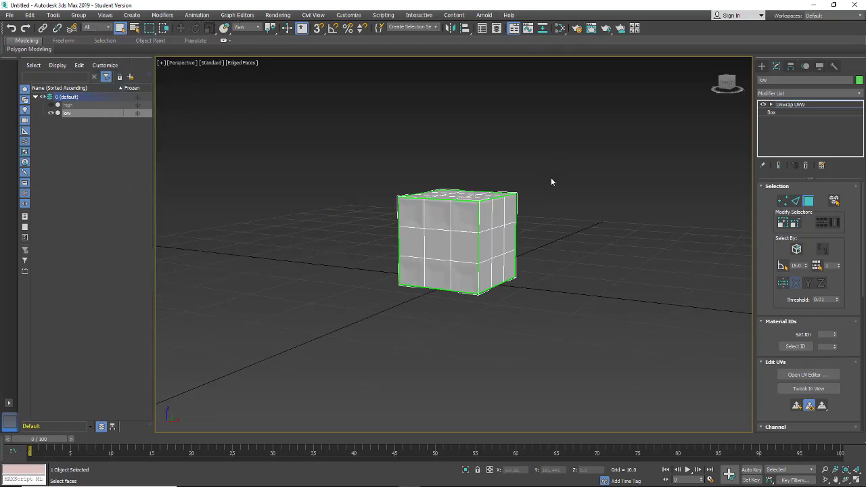
pyautogui.keyDown('alt'); pyautogui.moveTo(559, 202); pyautogui.dragTo(557, 61, button='middle'); pyautogui.keyUp('alt')
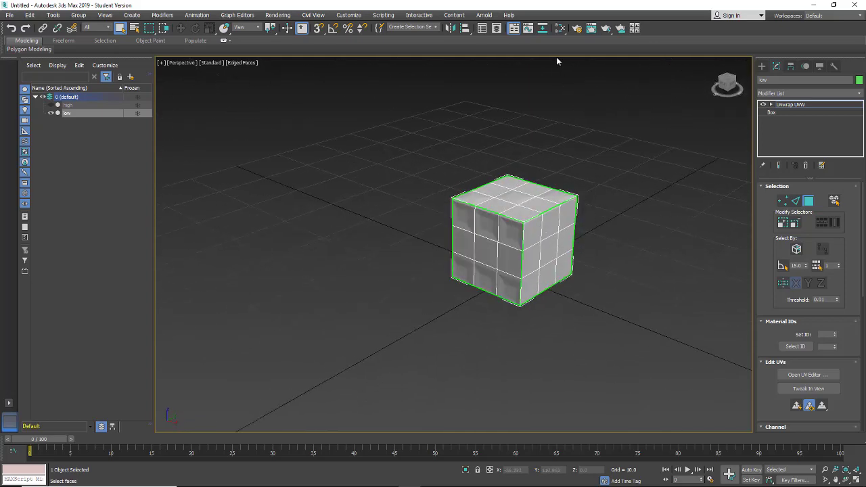
# - Open Material #44's Maps rollout and increase its Bump amount
pyautogui.click(560, 28)
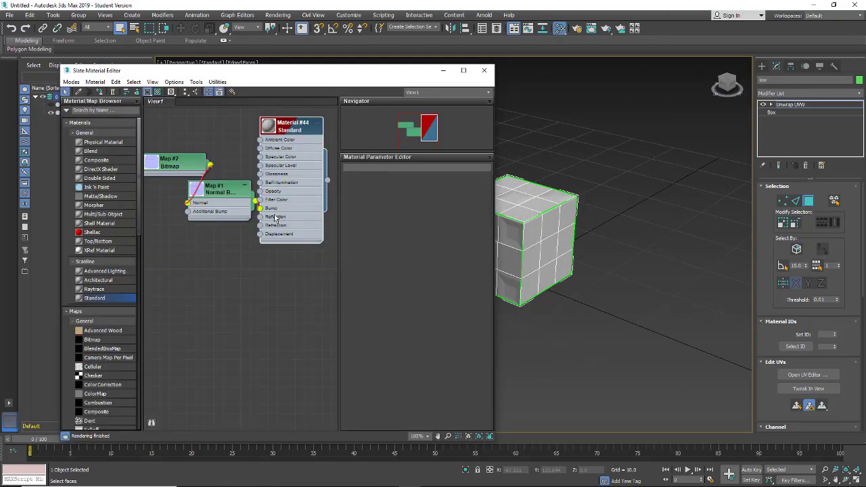
pyautogui.doubleClick(279, 133)
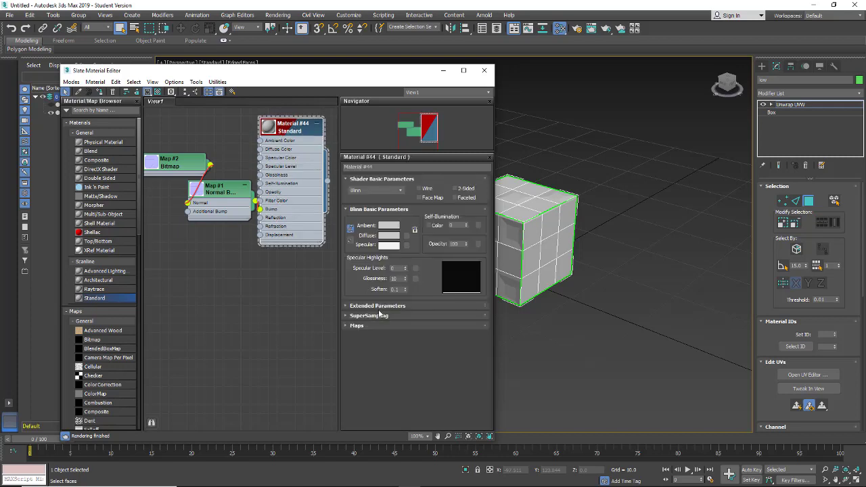
pyautogui.click(352, 326)
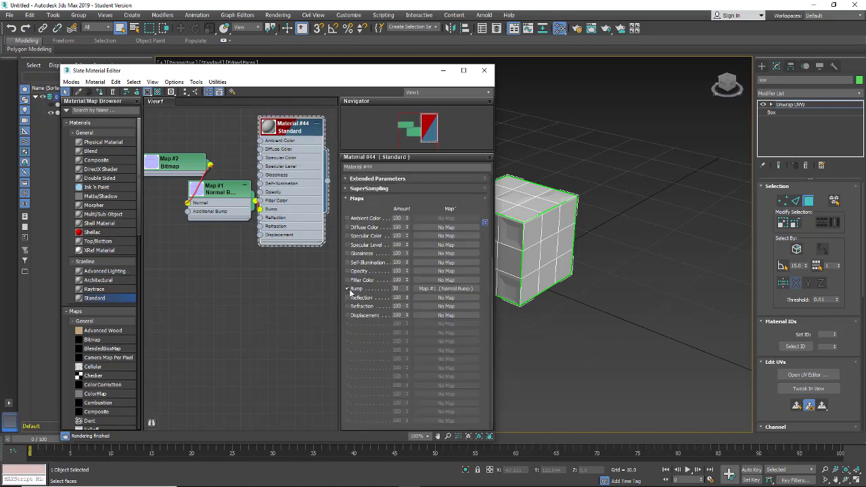
pyautogui.moveTo(407, 289)
pyautogui.mouseDown()
pyautogui.moveTo(407, 232)
pyautogui.moveTo(399, 296)
pyautogui.mouseUp()
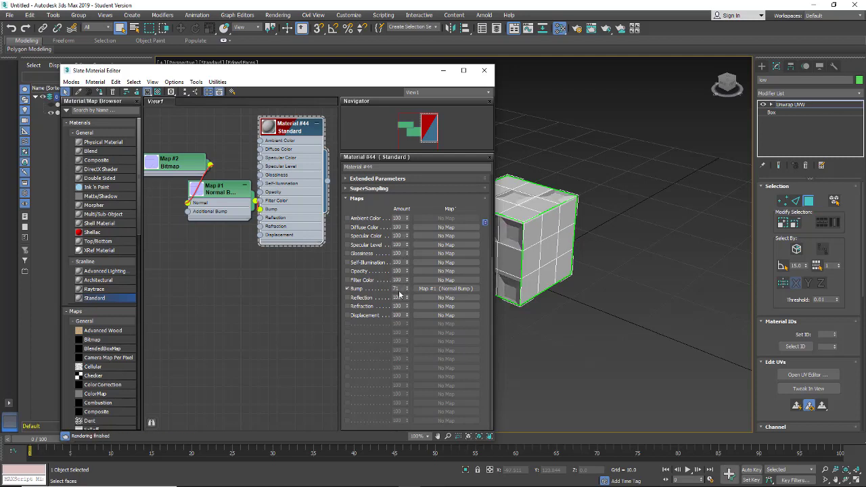
pyautogui.write('100')
pyautogui.moveTo(393, 75); pyautogui.dragTo(319, 74)
# - Bring the Bump amount to 115 while orbiting the cube to inspect the bevel detail
pyautogui.moveTo(536, 348); pyautogui.dragTo(599, 328, button='middle')
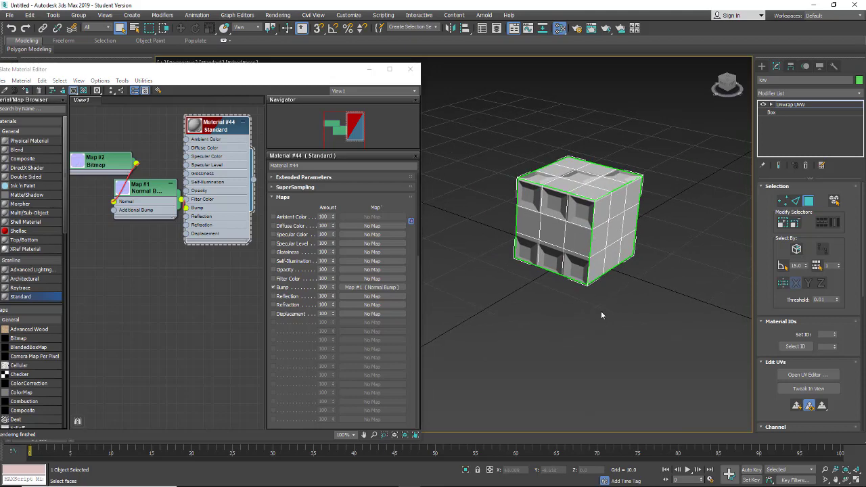
pyautogui.scroll(5, 589, 345)
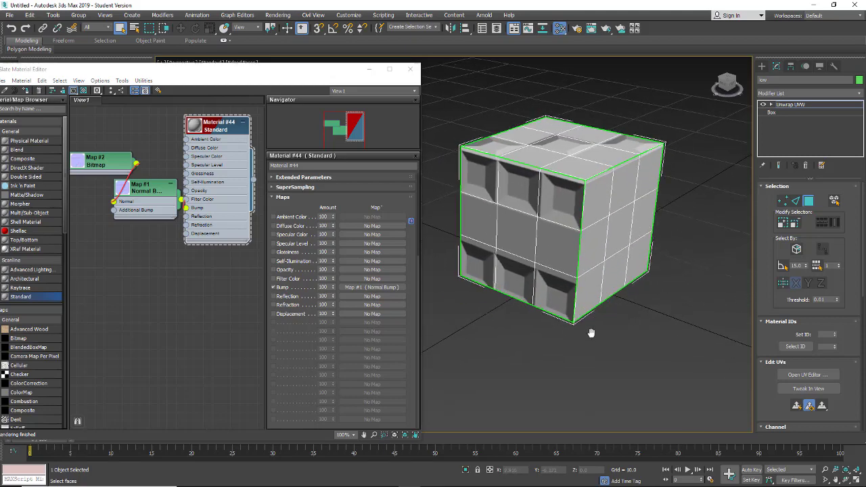
pyautogui.moveTo(587, 355)
pyautogui.keyDown('alt'); pyautogui.mouseDown(button='middle')
pyautogui.moveTo(587, 338)
pyautogui.moveTo(581, 375)
pyautogui.moveTo(552, 355)
pyautogui.moveTo(669, 337)
pyautogui.moveTo(594, 368)
pyautogui.moveTo(586, 362)
pyautogui.moveTo(600, 342)
pyautogui.moveTo(584, 347)
pyautogui.mouseUp(button='middle'); pyautogui.keyUp('alt')
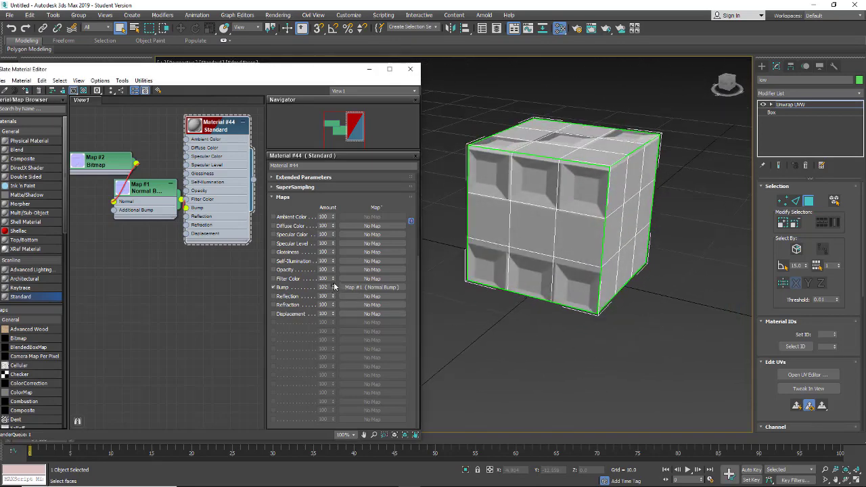
pyautogui.moveTo(332, 285); pyautogui.dragTo(333, 280)
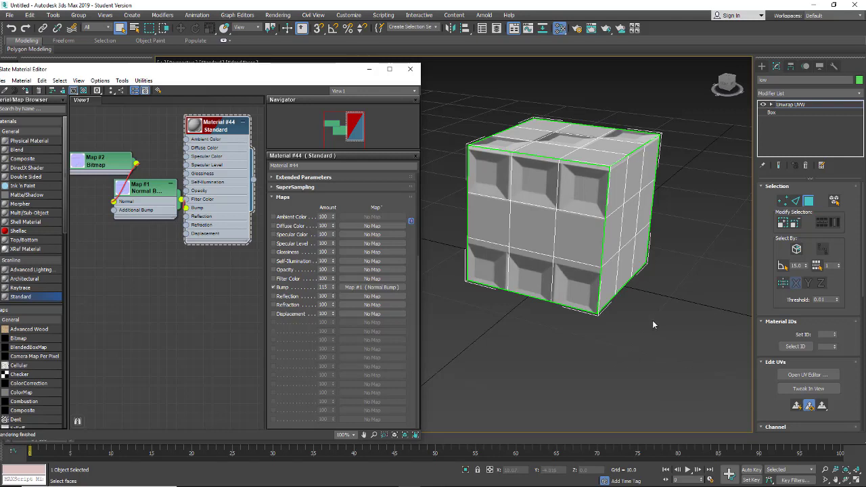
pyautogui.keyDown('alt'); pyautogui.moveTo(665, 276); pyautogui.dragTo(554, 192, button='middle'); pyautogui.keyUp('alt')
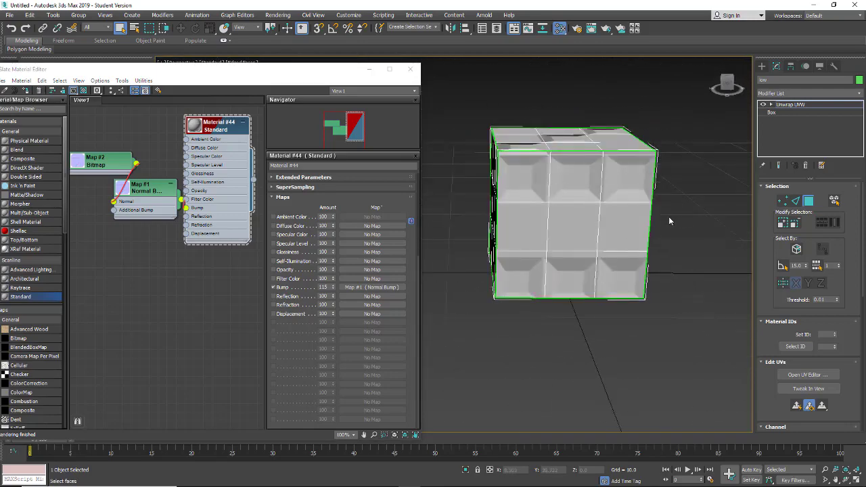
pyautogui.keyDown('alt'); pyautogui.moveTo(671, 292); pyautogui.dragTo(604, 206, button='middle'); pyautogui.keyUp('alt')
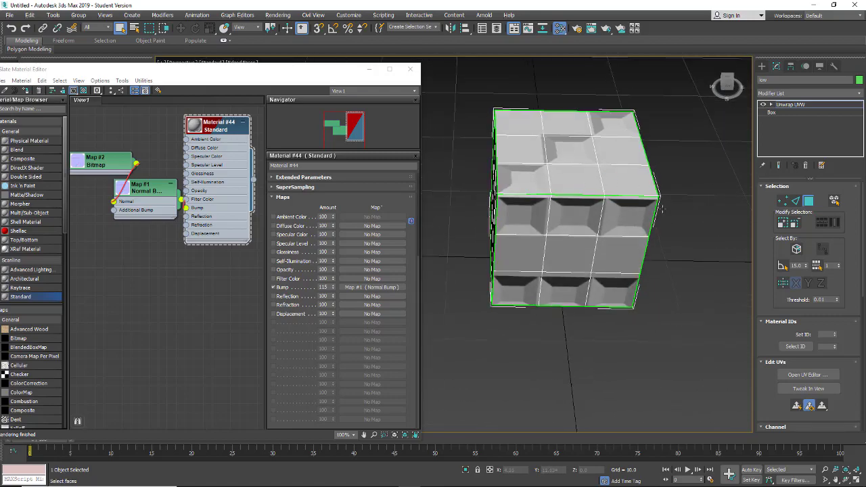
pyautogui.keyDown('alt'); pyautogui.moveTo(673, 316); pyautogui.dragTo(654, 308, button='middle'); pyautogui.keyUp('alt')
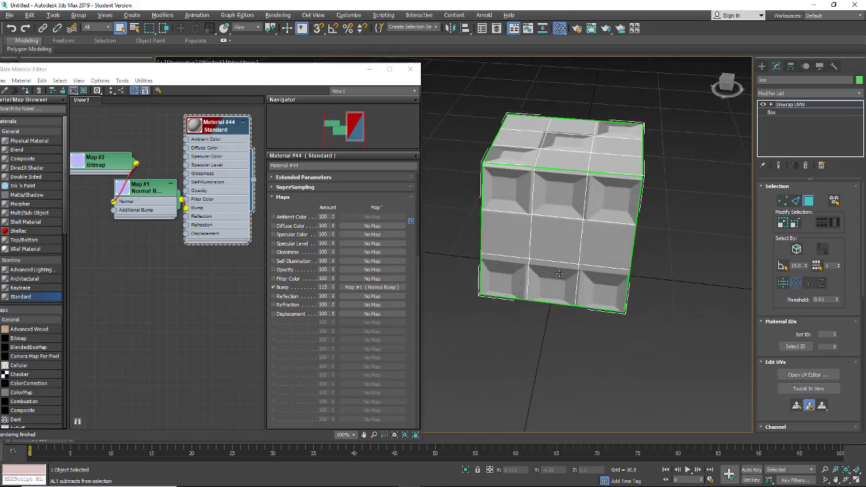